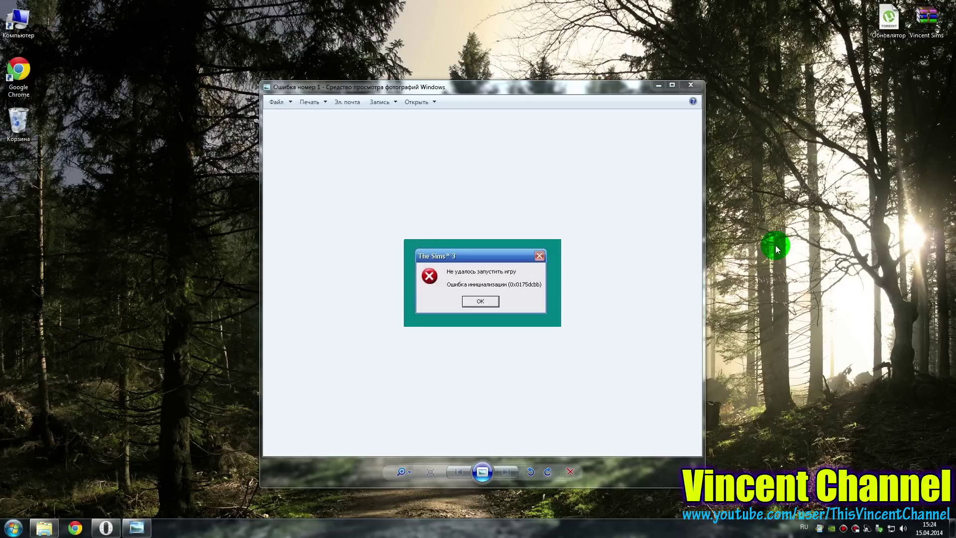
Examine the newsims.ru page for The Sims 3: Designer Edition v1.4, including its system requirements, contents and installation notes.
left_click(106, 527)
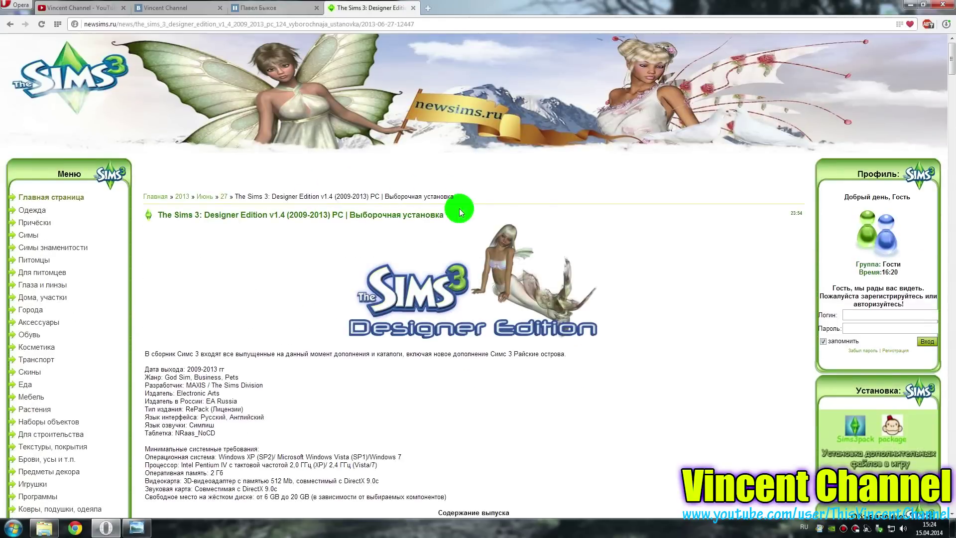
left_click_drag(472, 210, 153, 228)
left_click(285, 391)
scroll(286, 396, "down", 9)
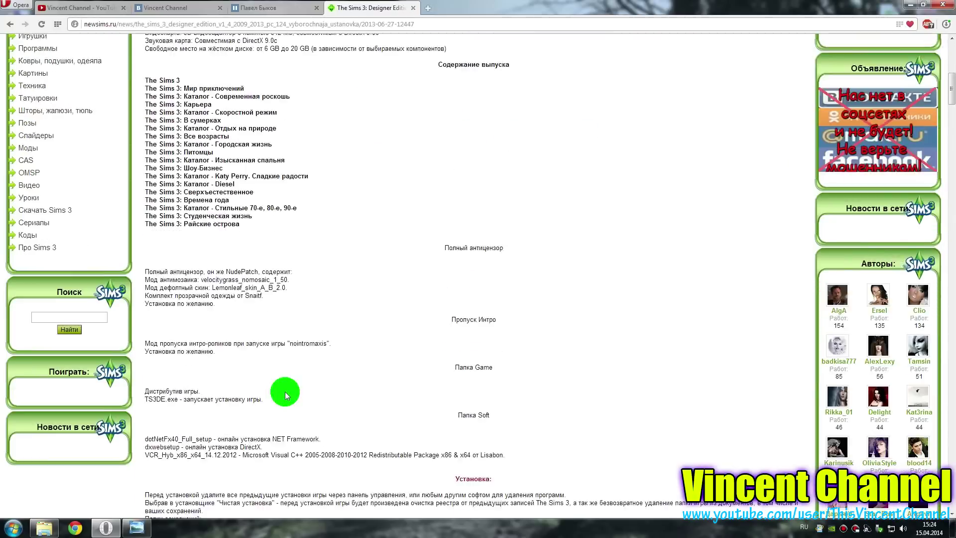
scroll(269, 348, "up", 2)
left_click_drag(142, 181, 276, 318)
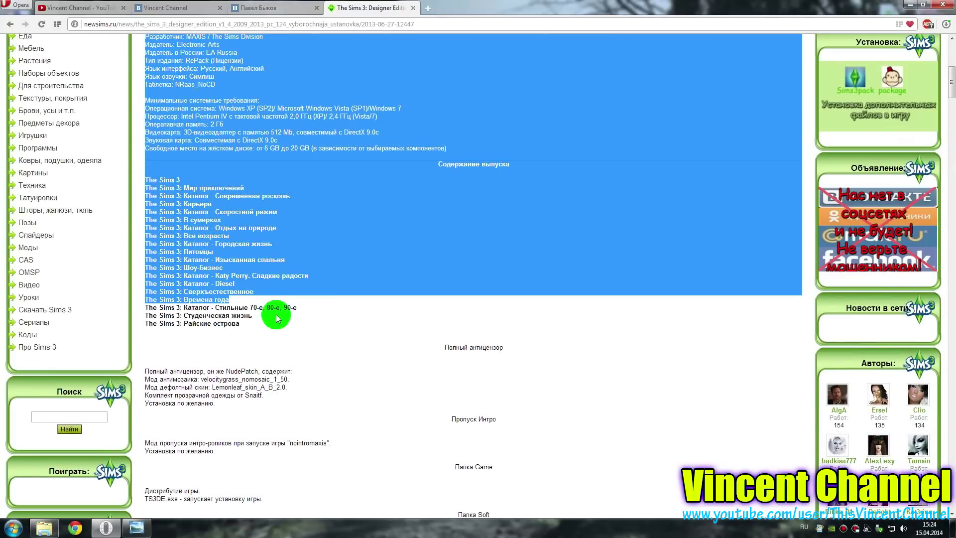
left_click(277, 319)
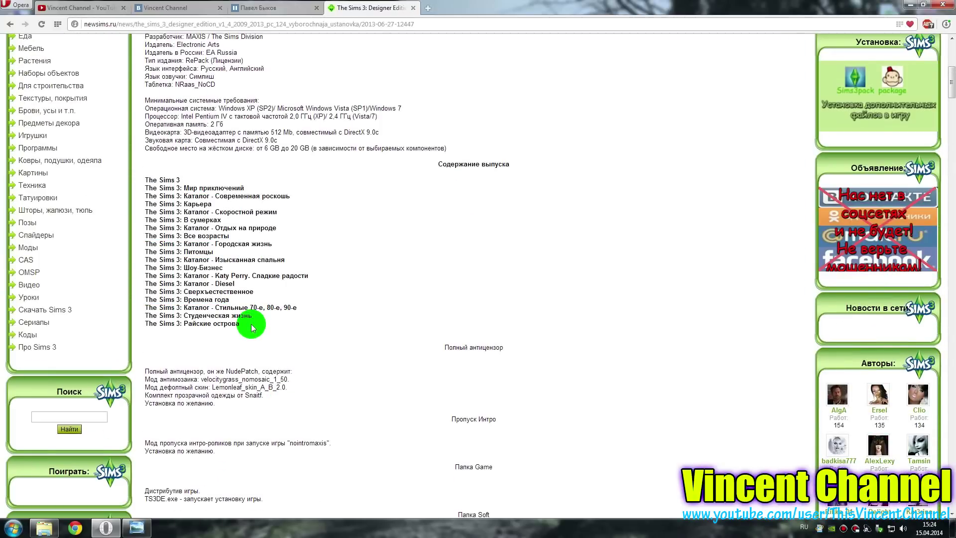
scroll(399, 263, "up", 2)
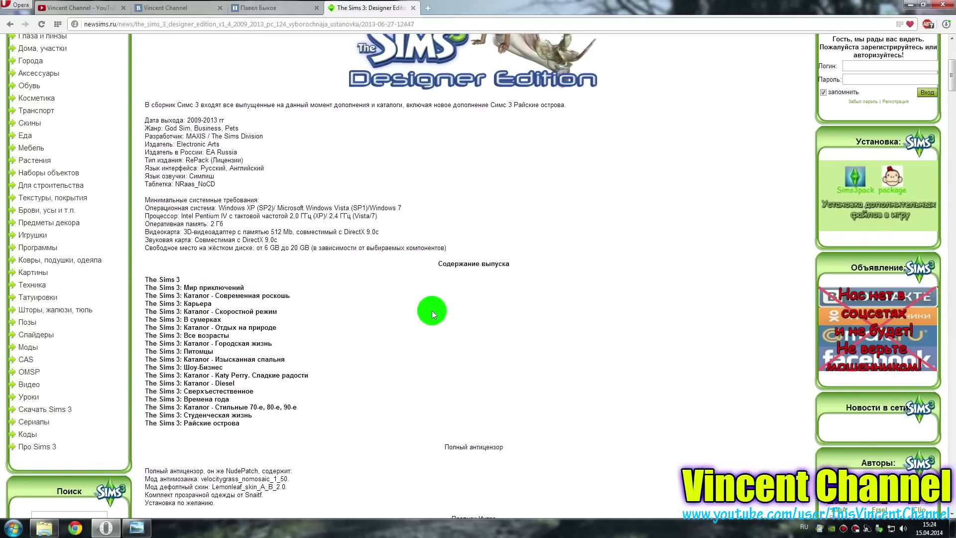
scroll(432, 310, "down", 15)
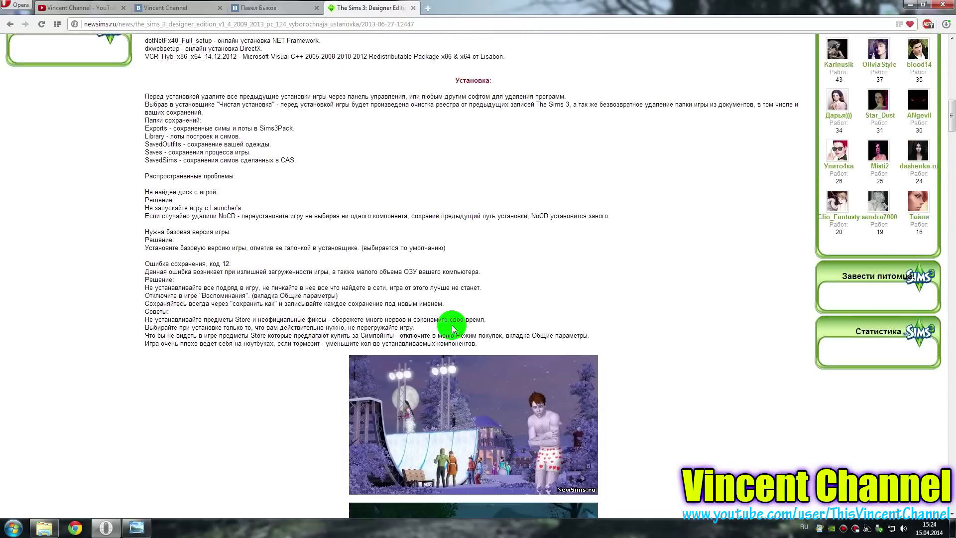
scroll(457, 353, "up", 15)
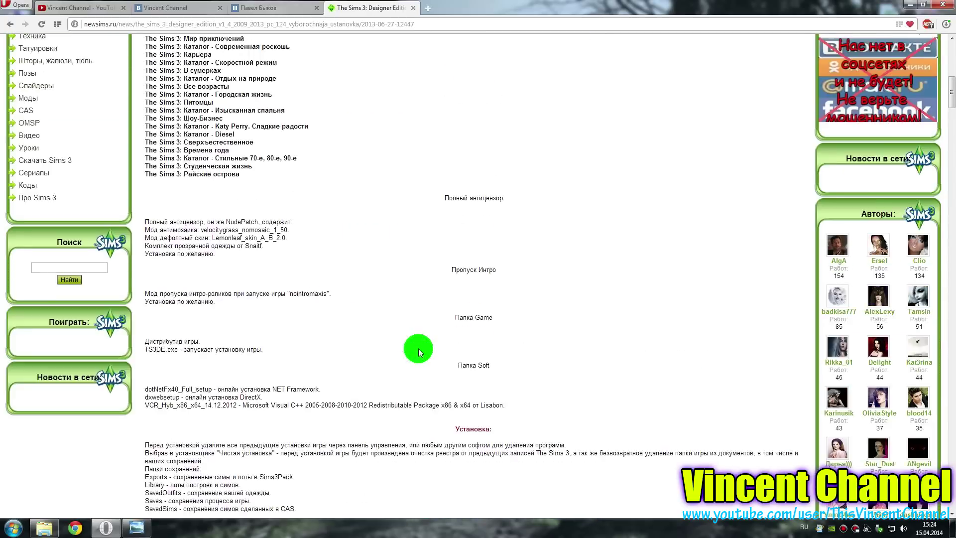
scroll(357, 353, "up", 5)
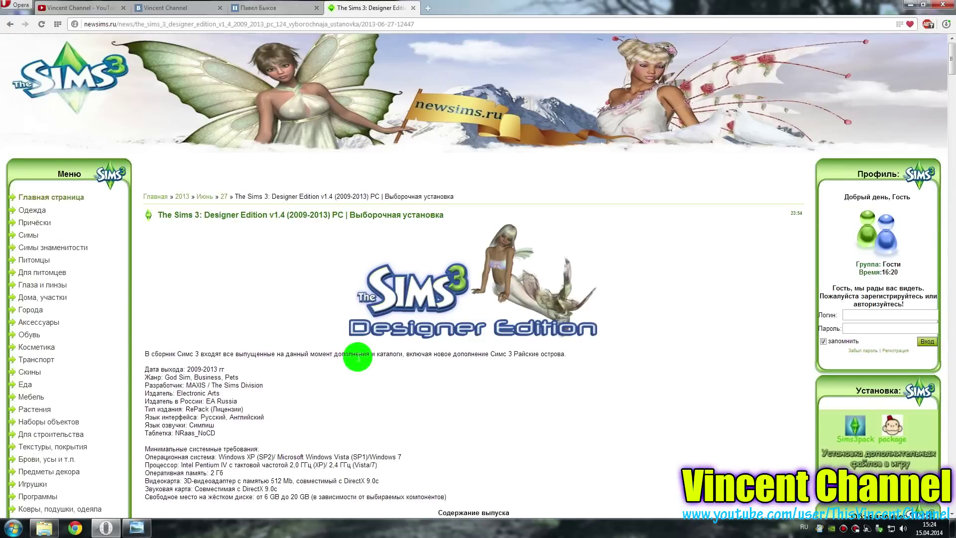
scroll(356, 354, "down", 6)
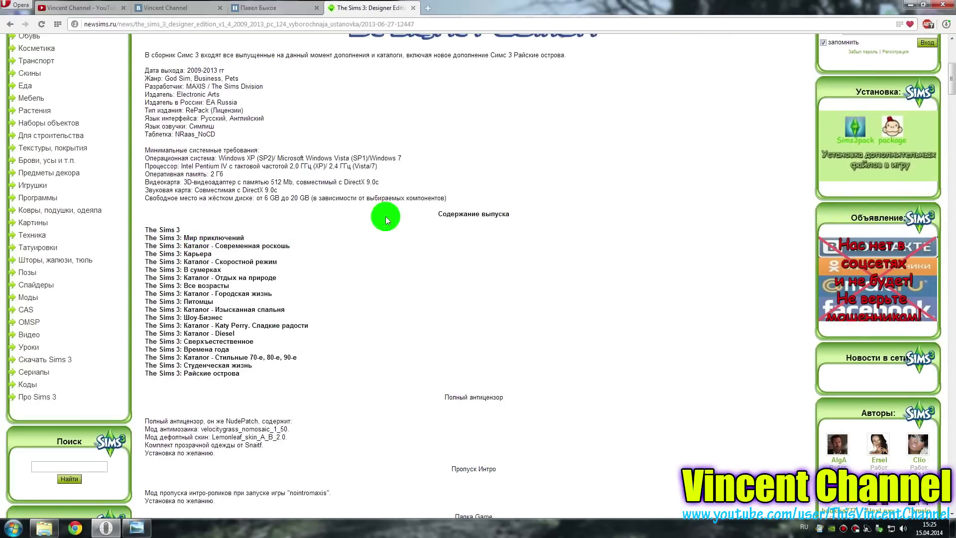
left_click(106, 527)
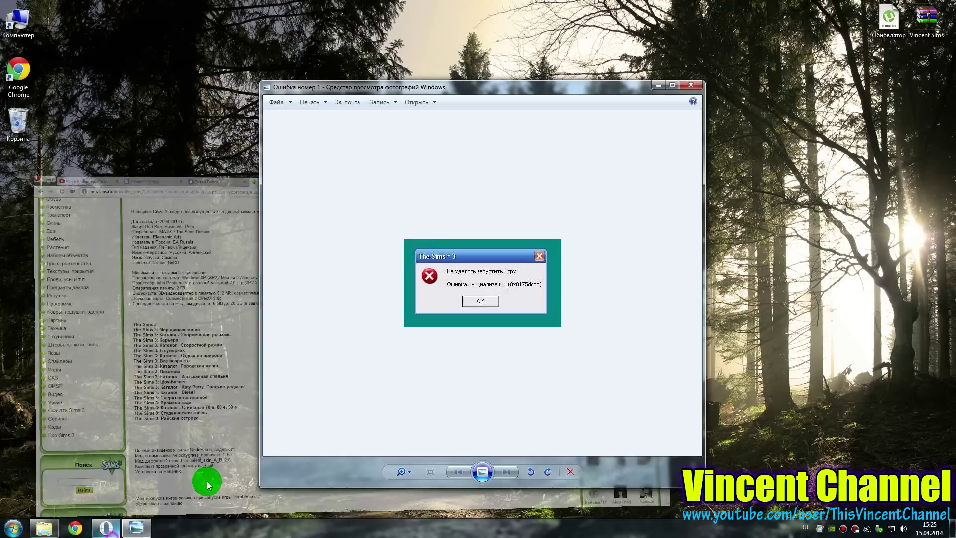
left_click(691, 88)
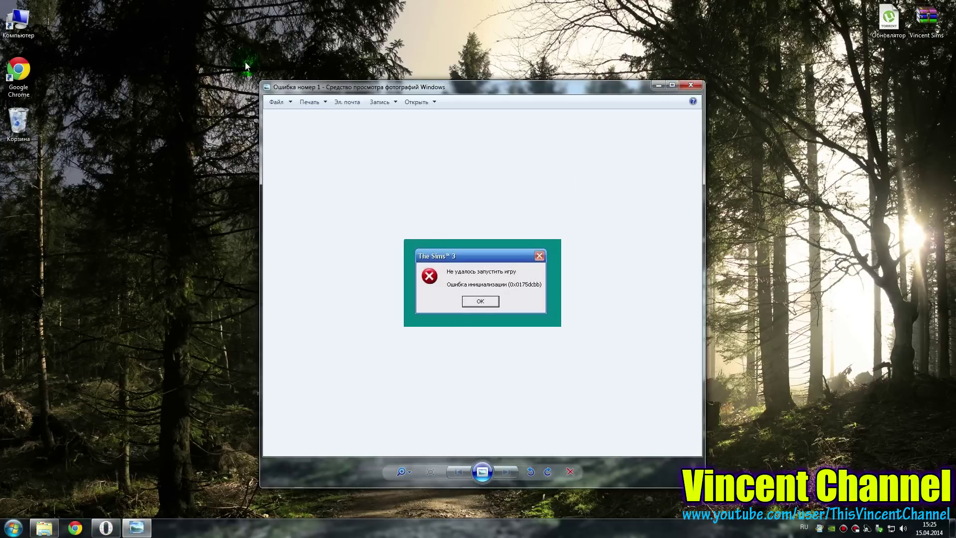
left_click(644, 433)
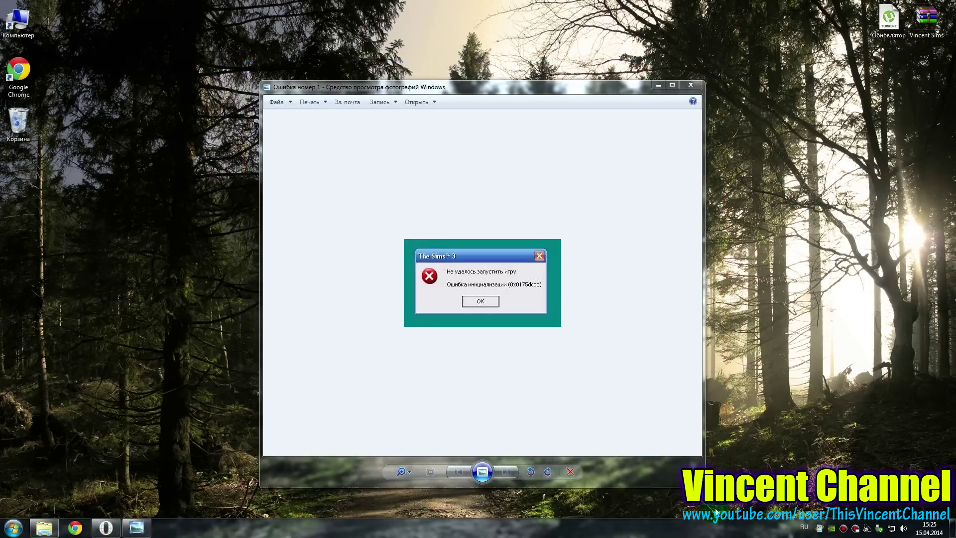
left_click(481, 267)
left_click_drag(245, 62, 231, 47)
mouse_move(720, 504)
left_mouse_down()
mouse_move(729, 508)
mouse_move(348, 128)
mouse_move(243, 76)
left_mouse_up()
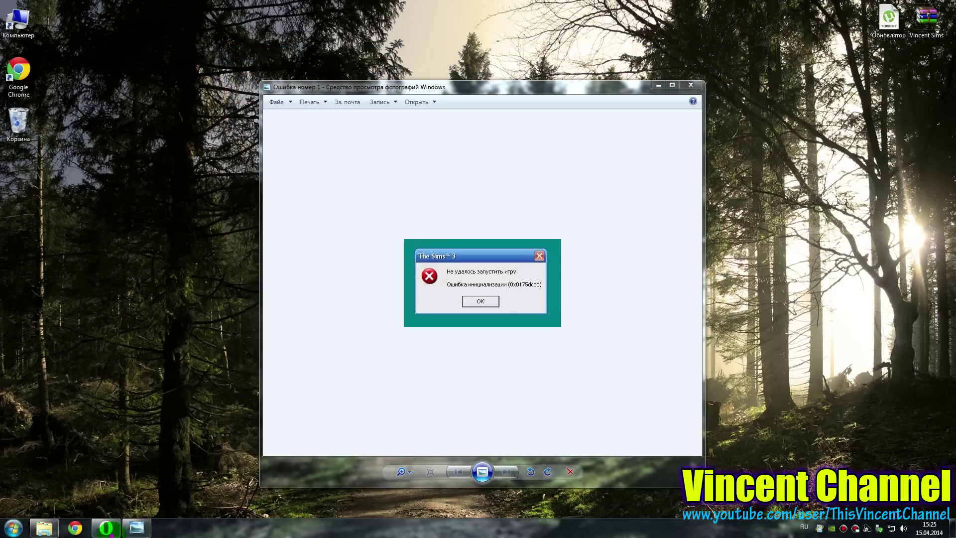
left_click(106, 528)
left_click(106, 528)
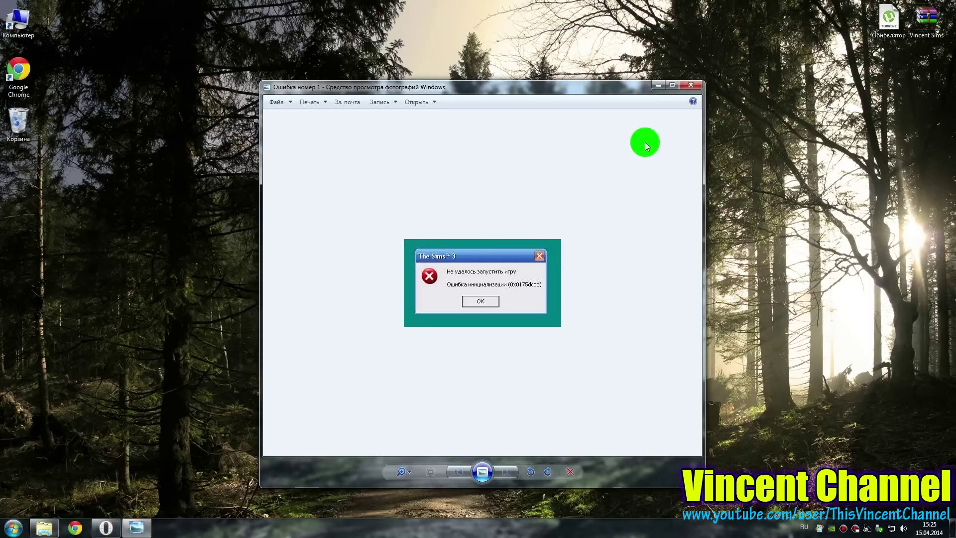
Close the picture of error number 1 and bring up the picture of error number 2.
left_click(694, 90)
left_click(582, 208)
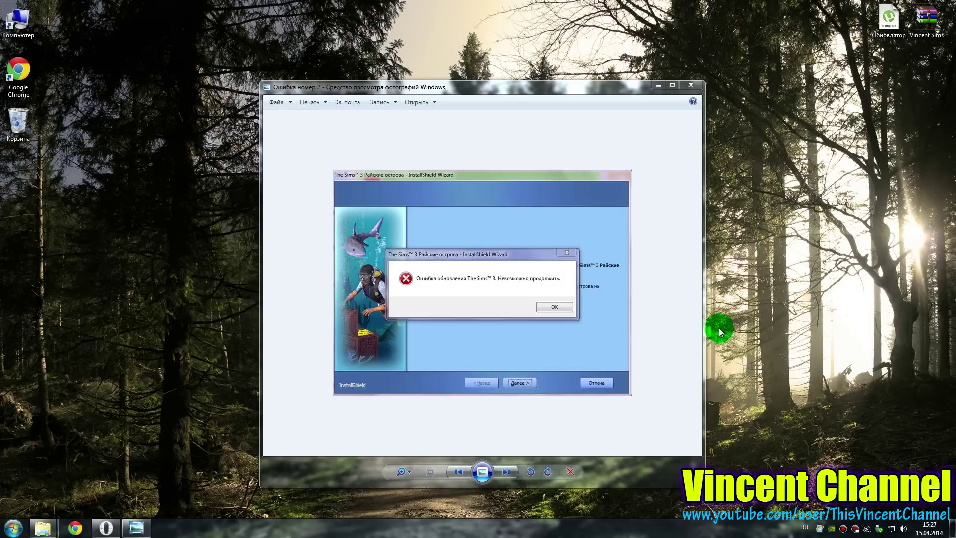
Extract the flt-s3ip ISO in the The_Sims_3_Island_Paradise-FLT folder into a flt-s3ip subfolder.
mouse_move(43, 527)
left_click(149, 473)
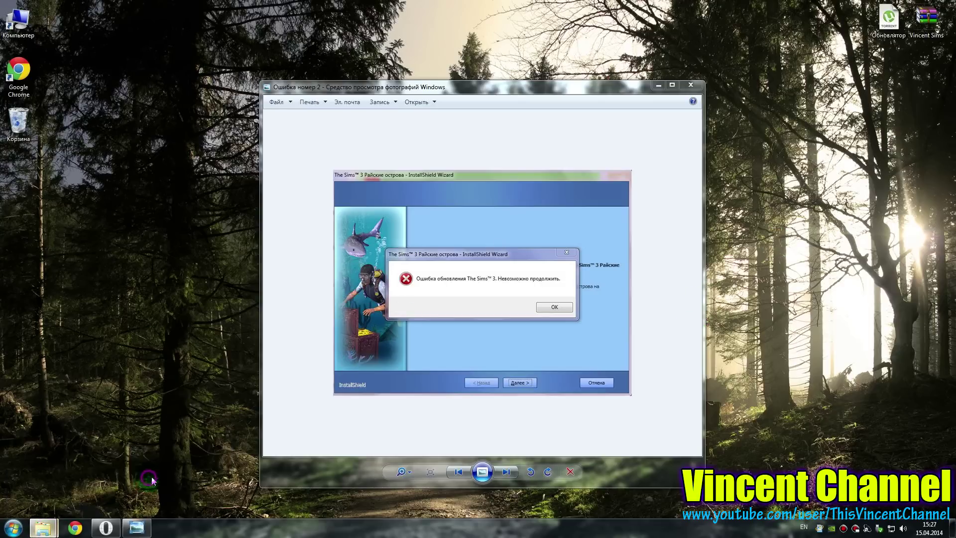
left_click(487, 213)
left_click_drag(498, 151, 405, 202)
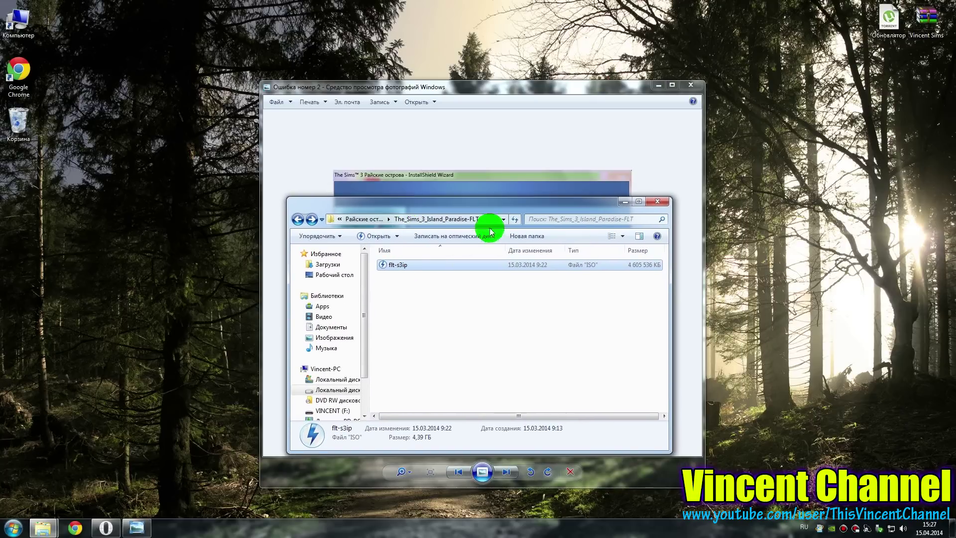
left_click_drag(539, 199, 716, 185)
right_click(578, 250)
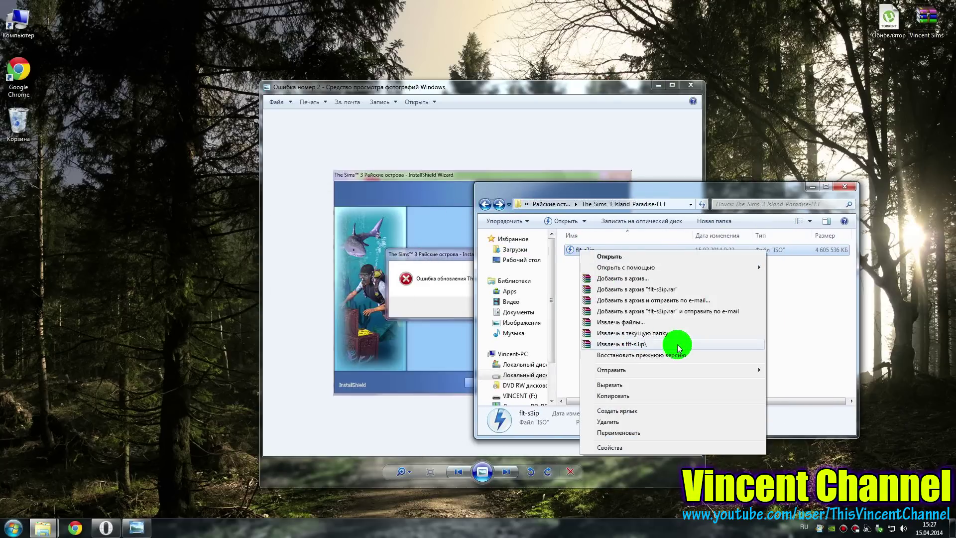
left_click(672, 345)
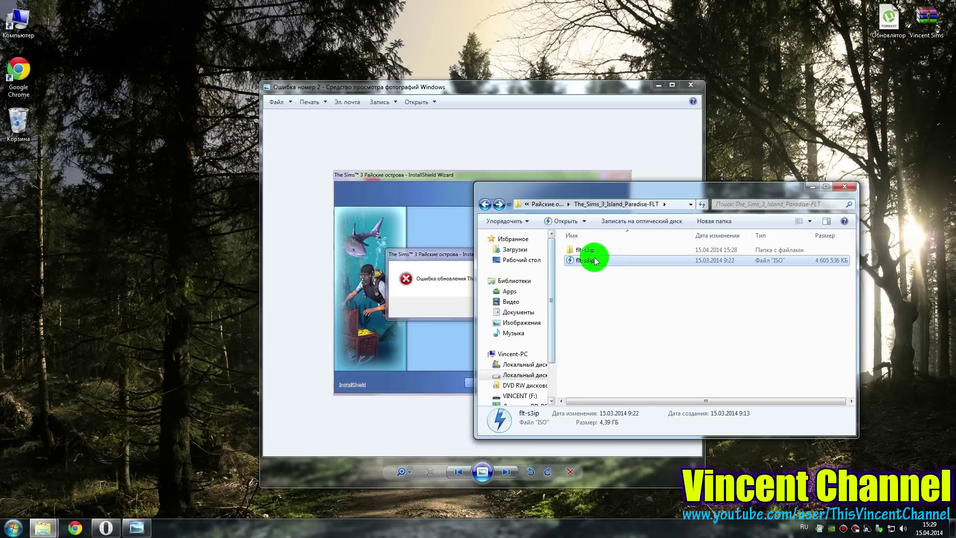
Run TS3_1.54.95.0220xx_update from the extracted flt-s3ip\Support\Updates folder and complete the update wizard.
double_click(597, 249)
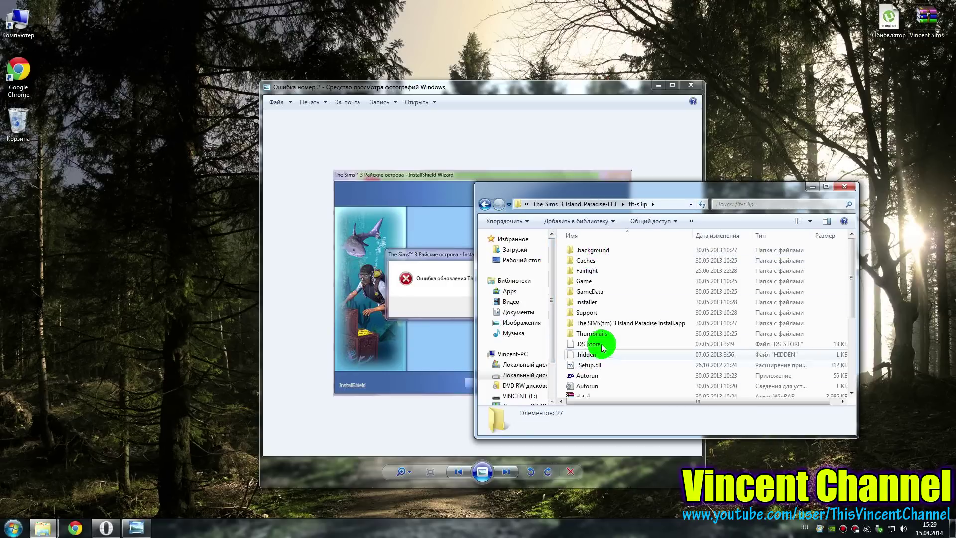
double_click(600, 312)
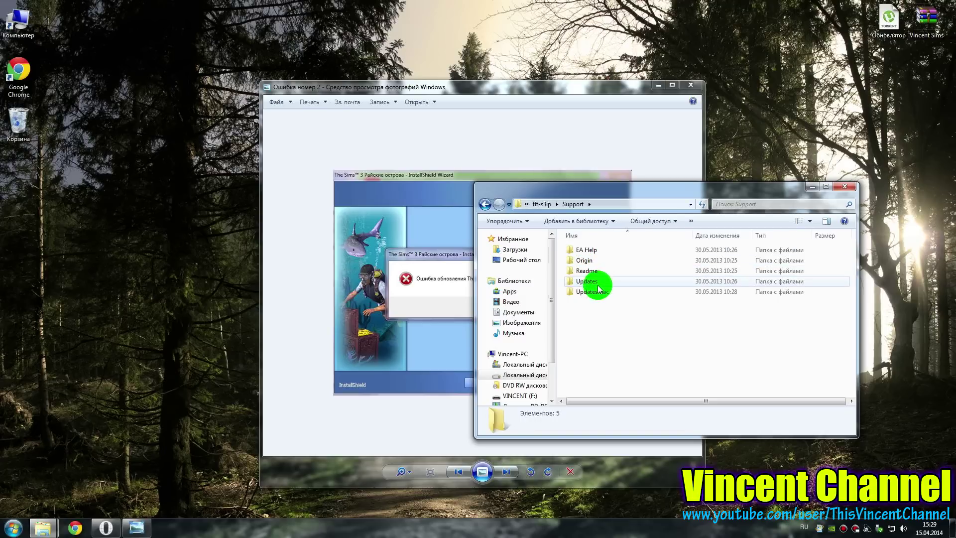
double_click(601, 280)
double_click(601, 257)
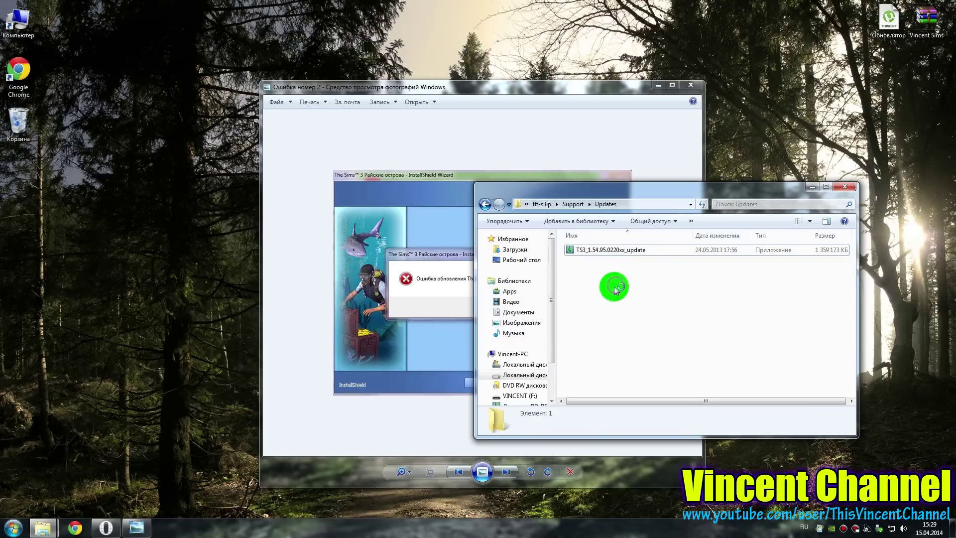
left_click(812, 186)
left_click(657, 86)
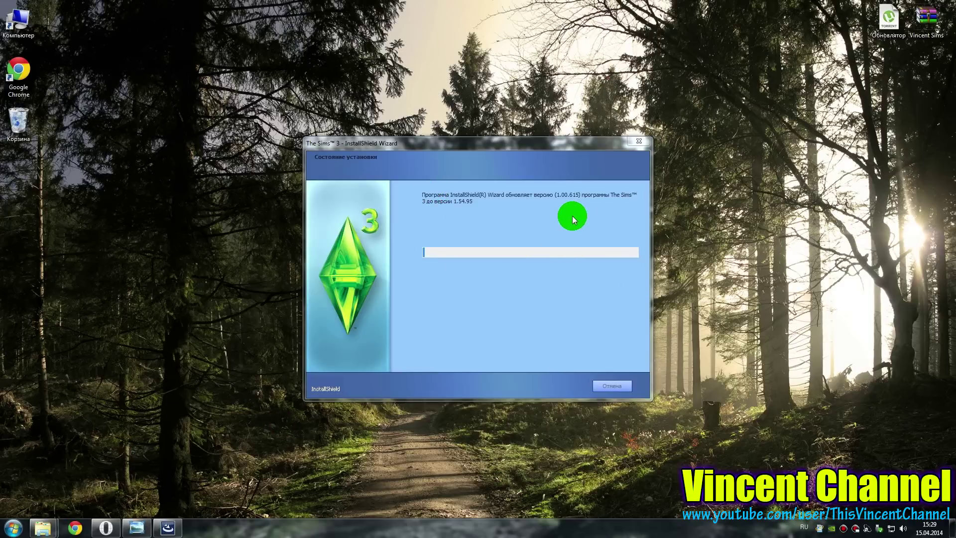
left_click(512, 199)
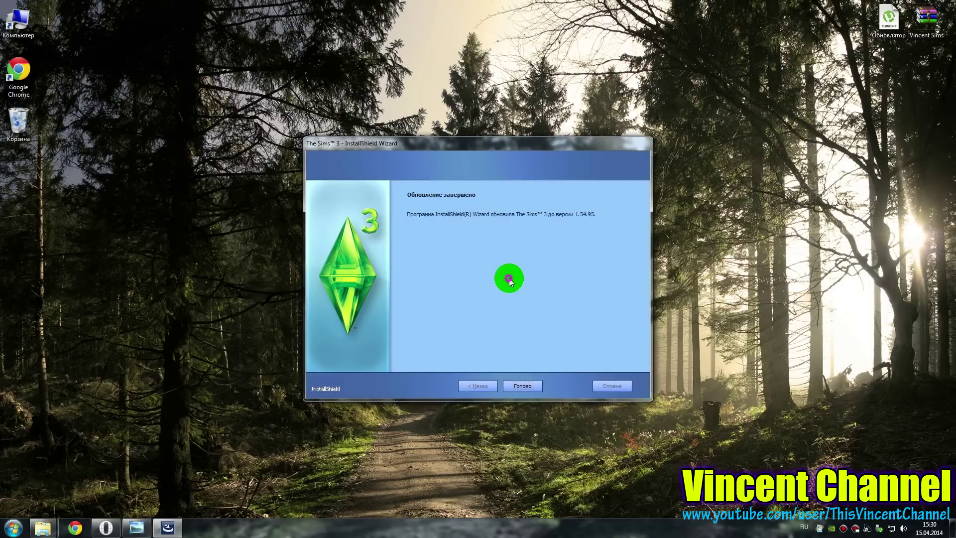
left_click(533, 384)
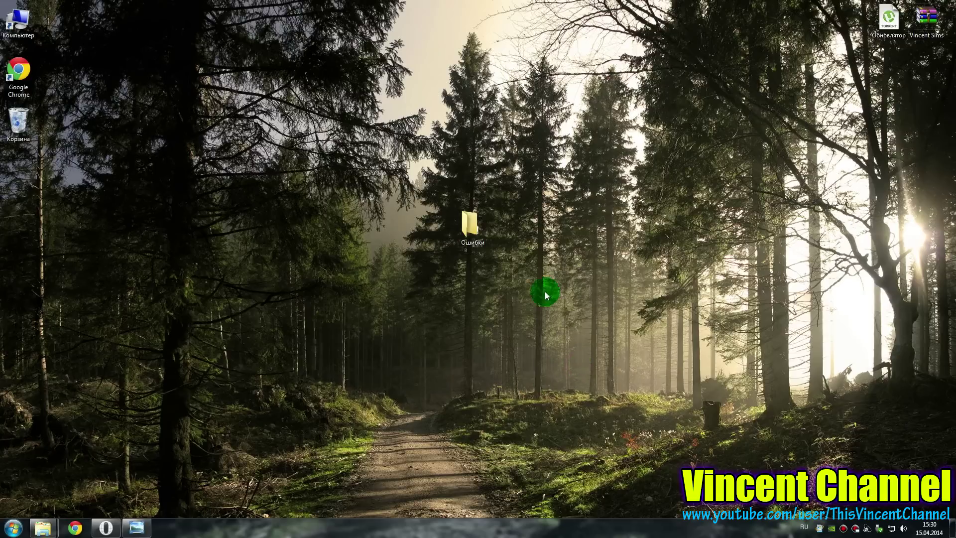
left_click_drag(393, 317, 554, 152)
left_click_drag(554, 152, 586, 153)
left_click(389, 287)
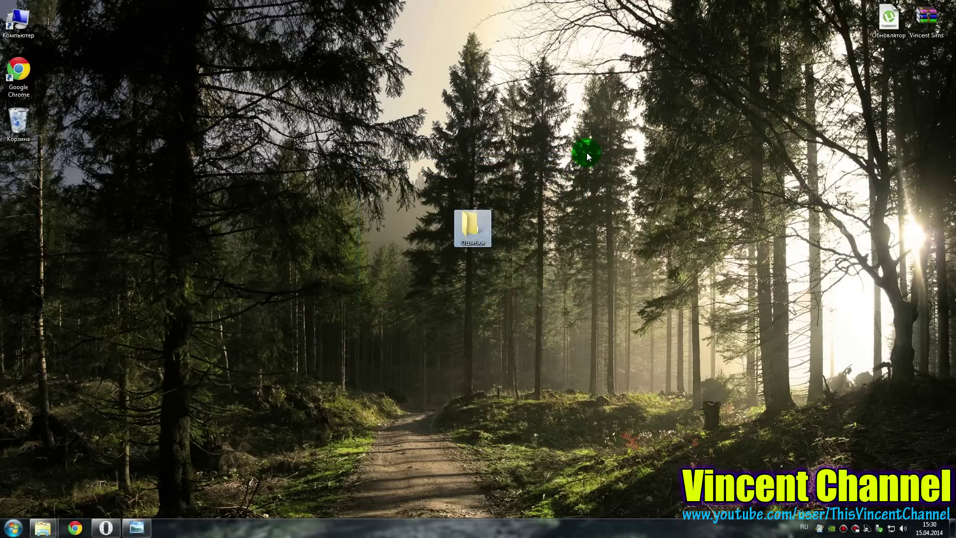
left_click(313, 107)
Return to the The_Sims_3_Island_Paradise-FLT folder and mount the flt-s3ip ISO image as a virtual disc.
left_click(43, 526)
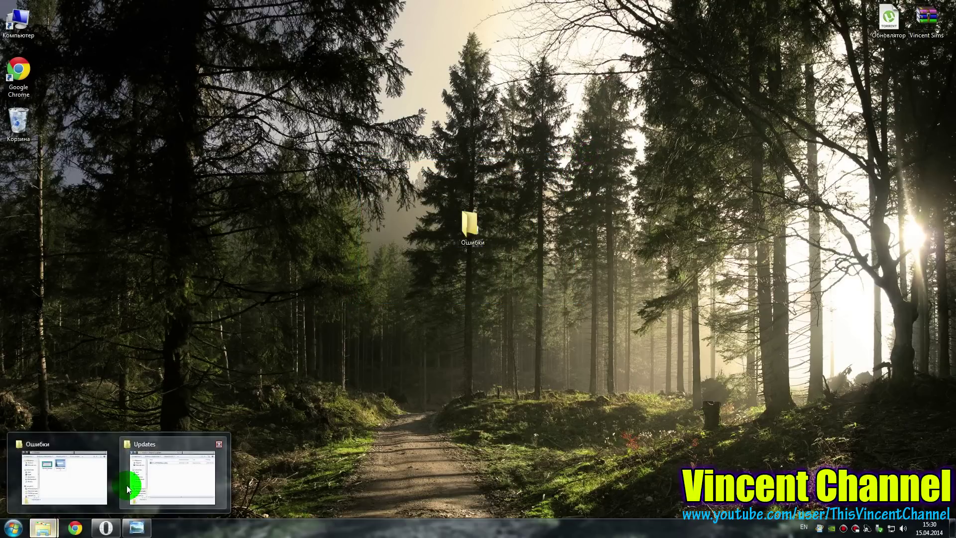
left_click(76, 480)
left_click(172, 477)
left_click(559, 203)
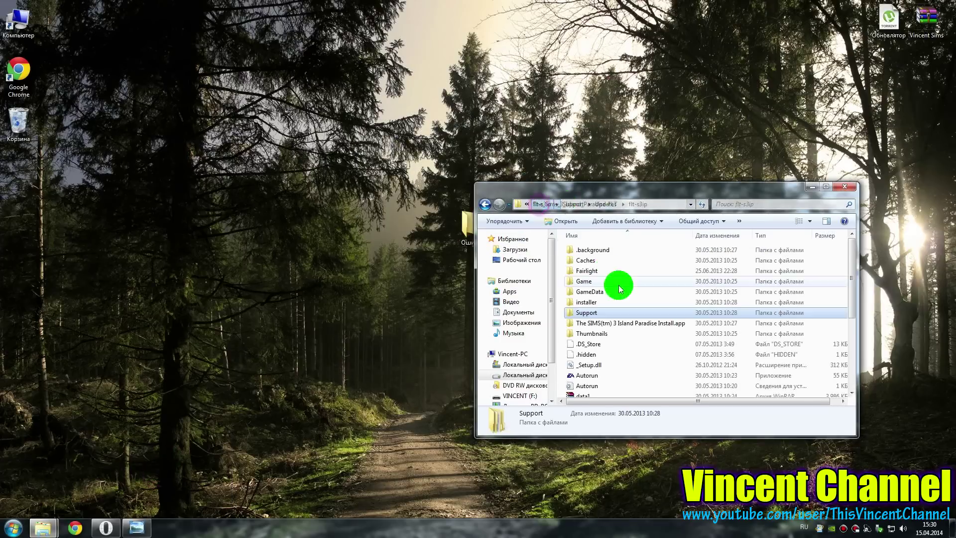
left_click(574, 204)
left_click(581, 259)
right_click(584, 261)
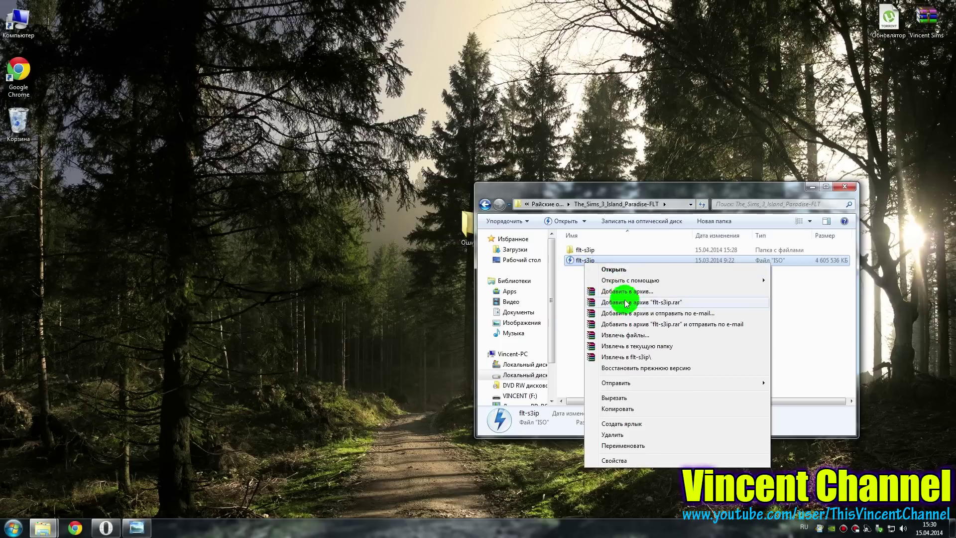
mouse_move(634, 280)
left_click(796, 279)
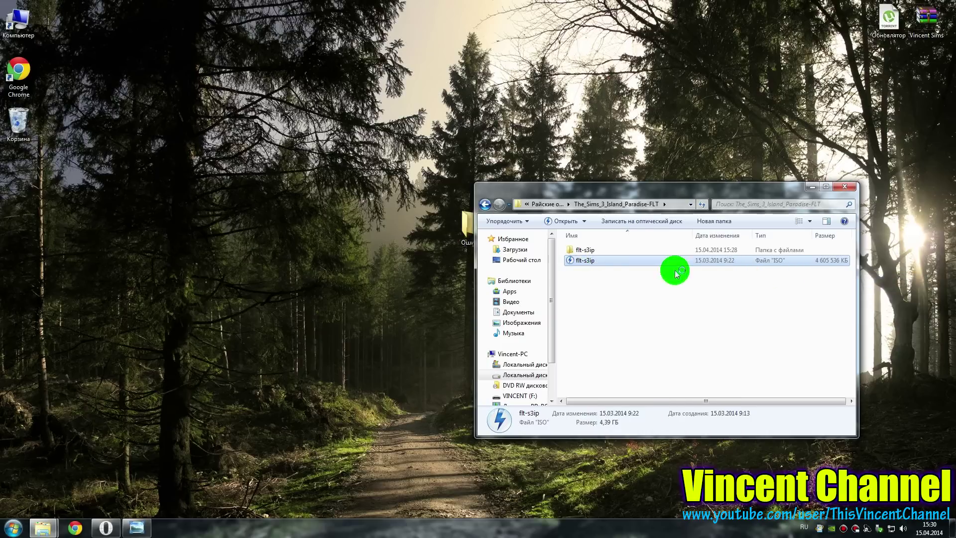
left_click(614, 290)
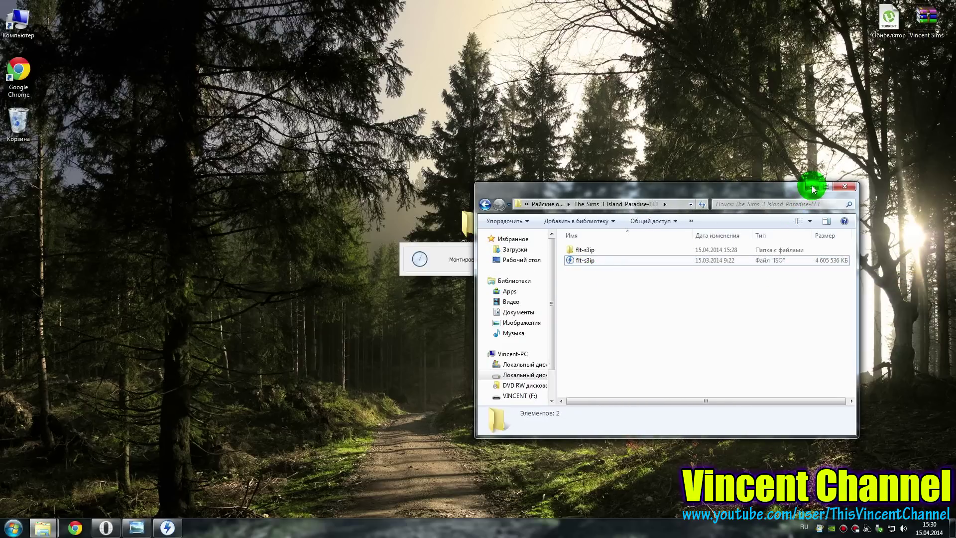
left_click(813, 188)
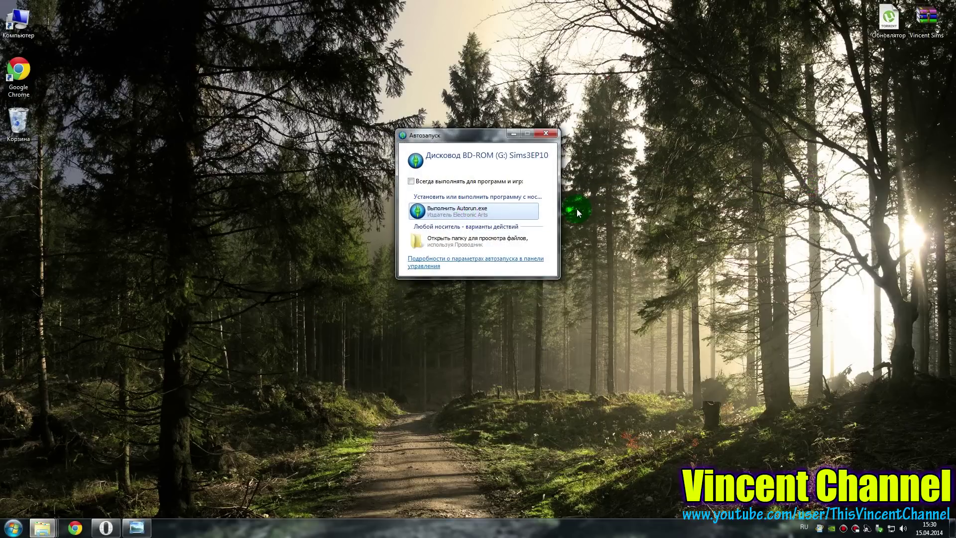
Run Autorun.exe from the mounted Sims3EP10 disc, accept the licence agreement and continue to the registration code page.
key("Return")
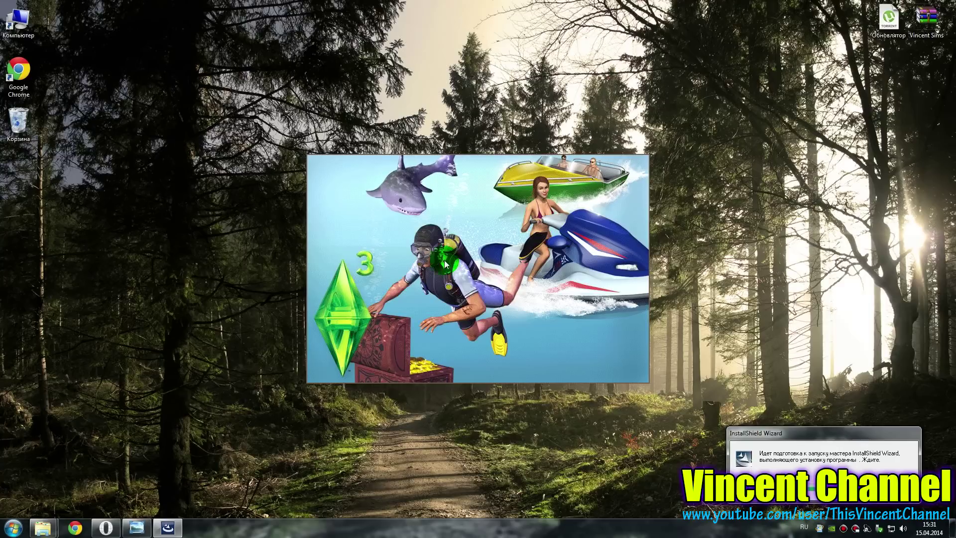
left_click(532, 391)
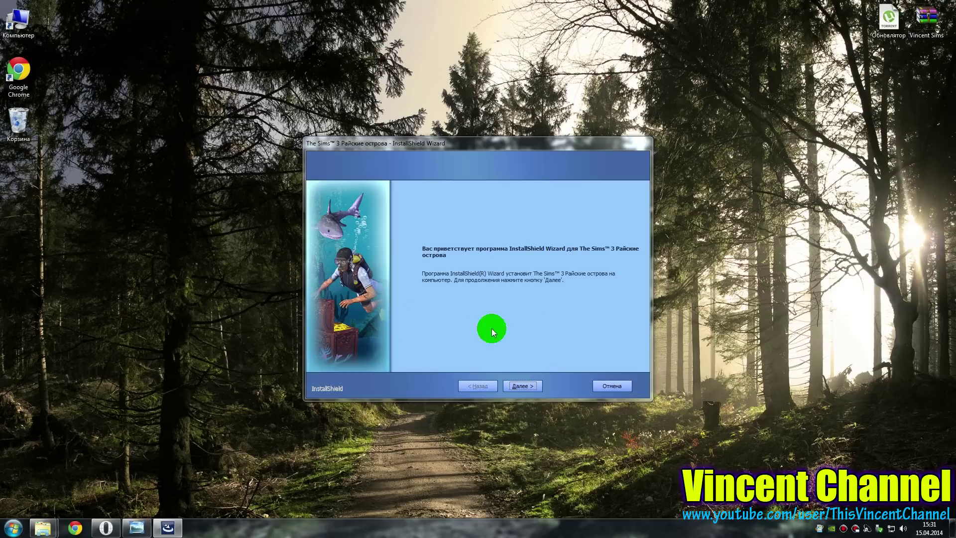
left_click(536, 390)
left_click(433, 352)
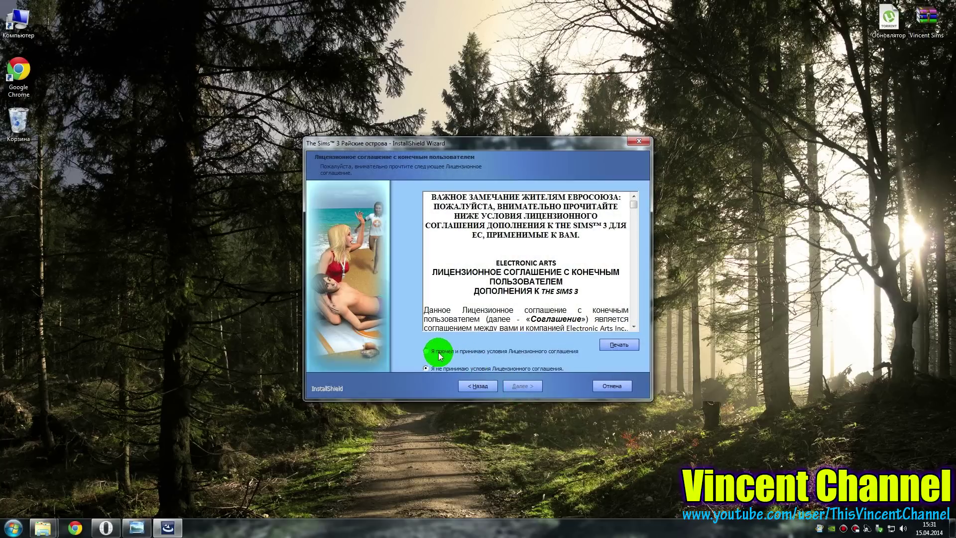
left_click(524, 387)
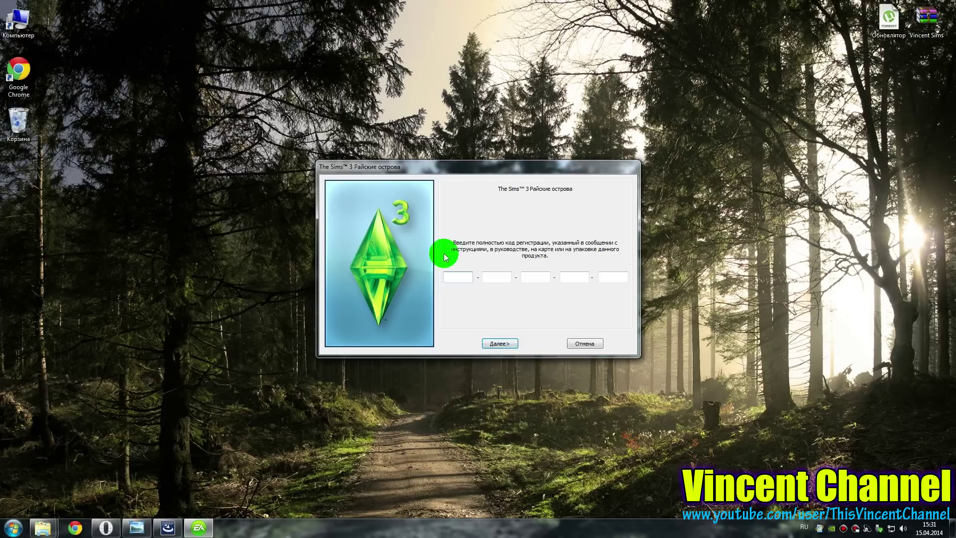
Cancel the The Sims 3 Райские острова setup at the registration code page.
key("alt+shift")
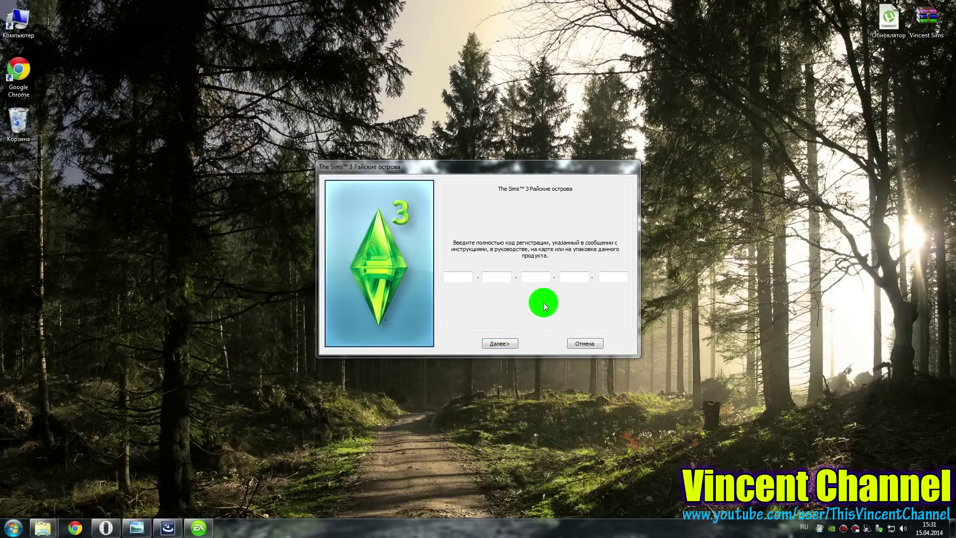
key("alt+shift")
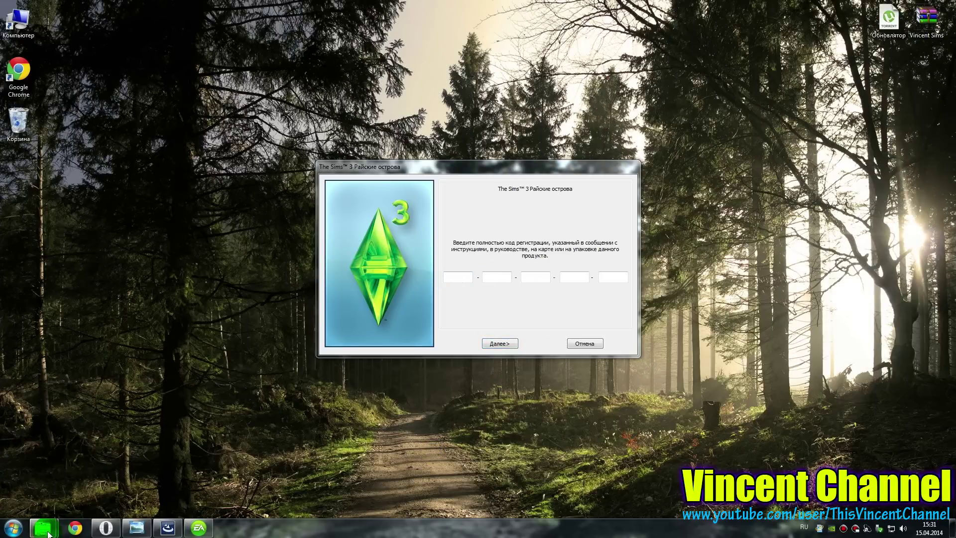
left_click(585, 343)
left_click(493, 288)
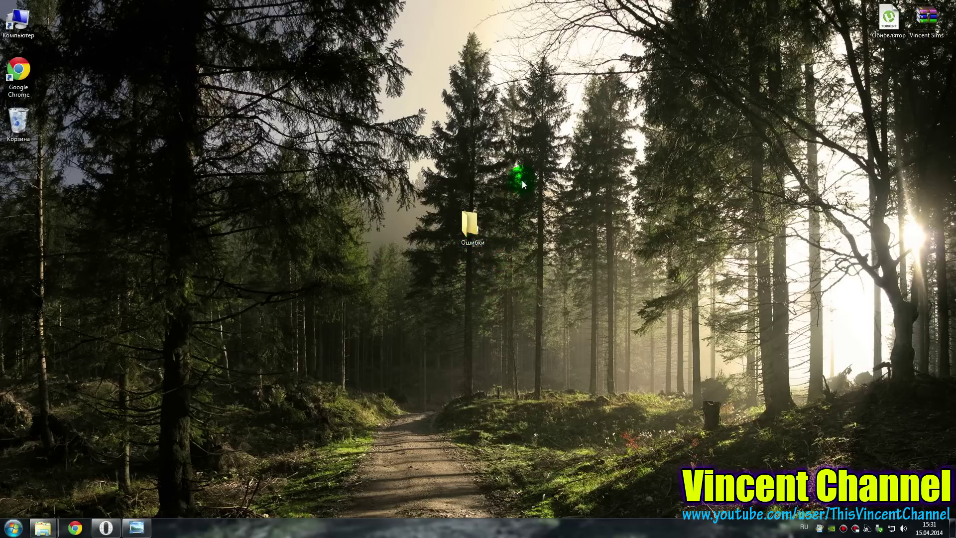
left_click_drag(527, 154, 381, 304)
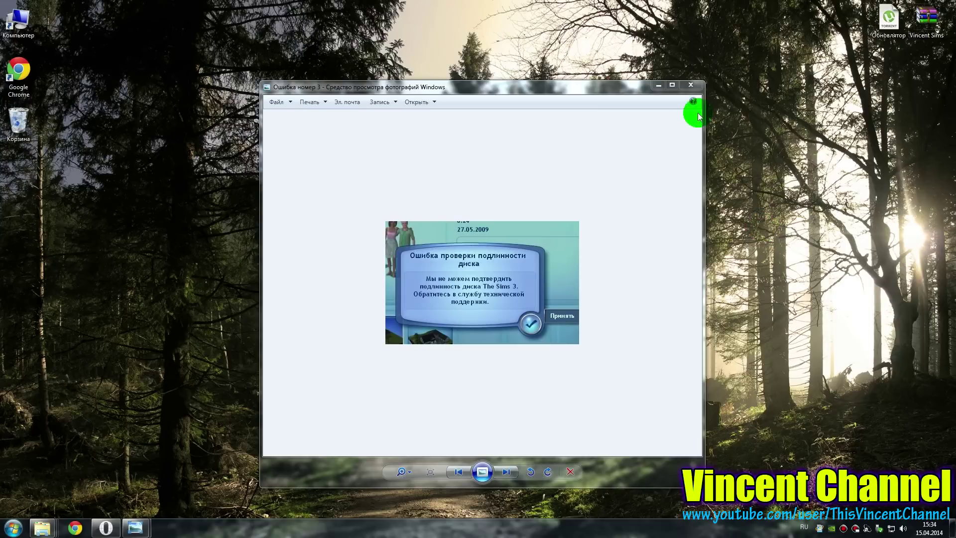
Close the picture of error number 3 and go back from the open Bin folder to the extracted flt-s3ip folder.
left_click(690, 85)
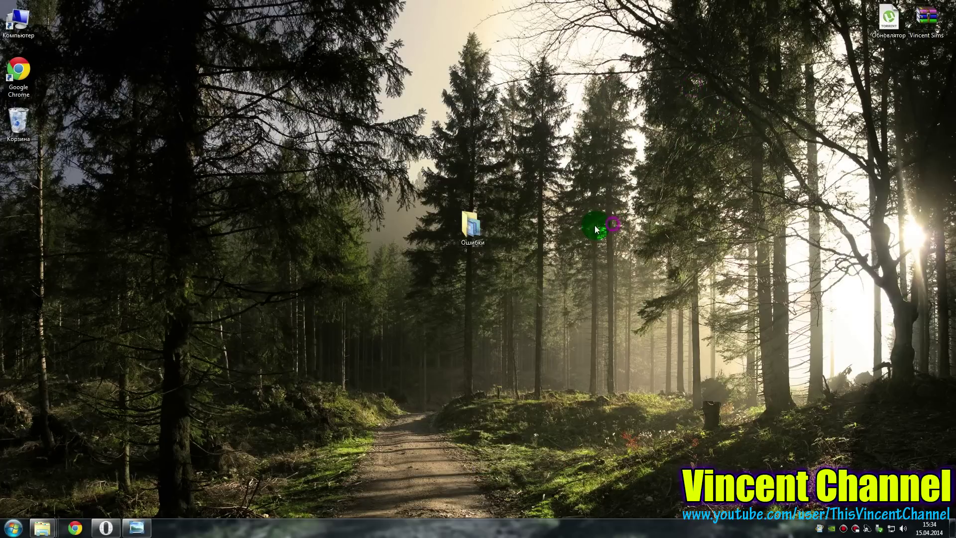
left_click(42, 528)
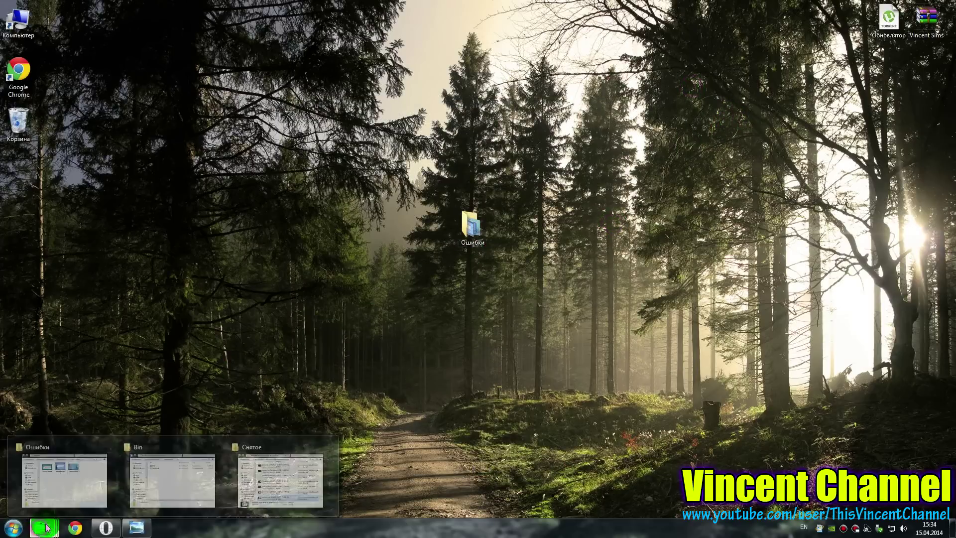
left_click(179, 473)
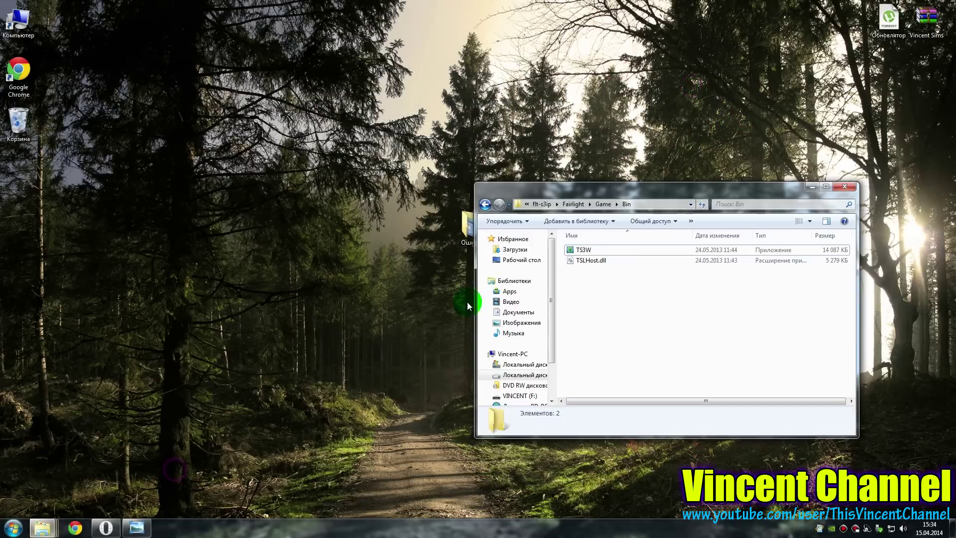
left_click(560, 205)
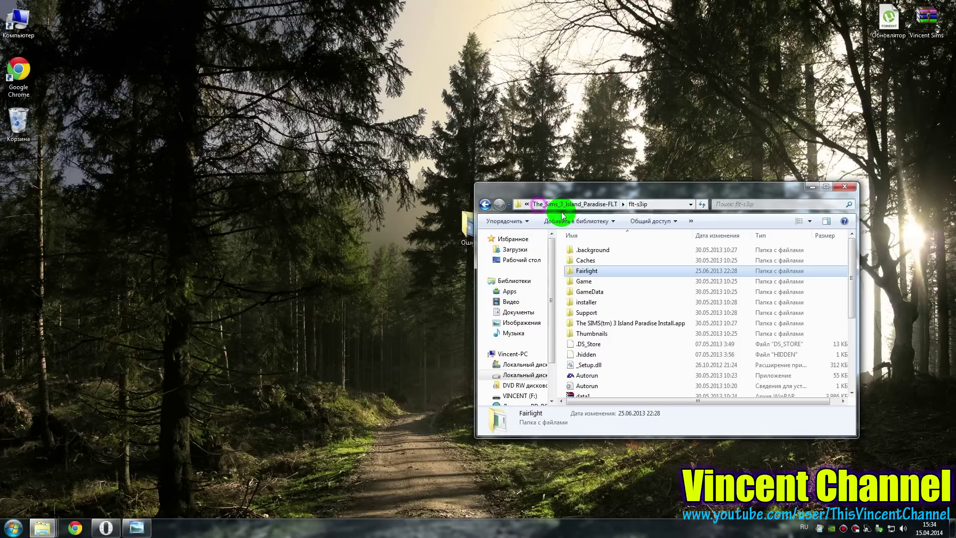
left_click(586, 203)
double_click(596, 253)
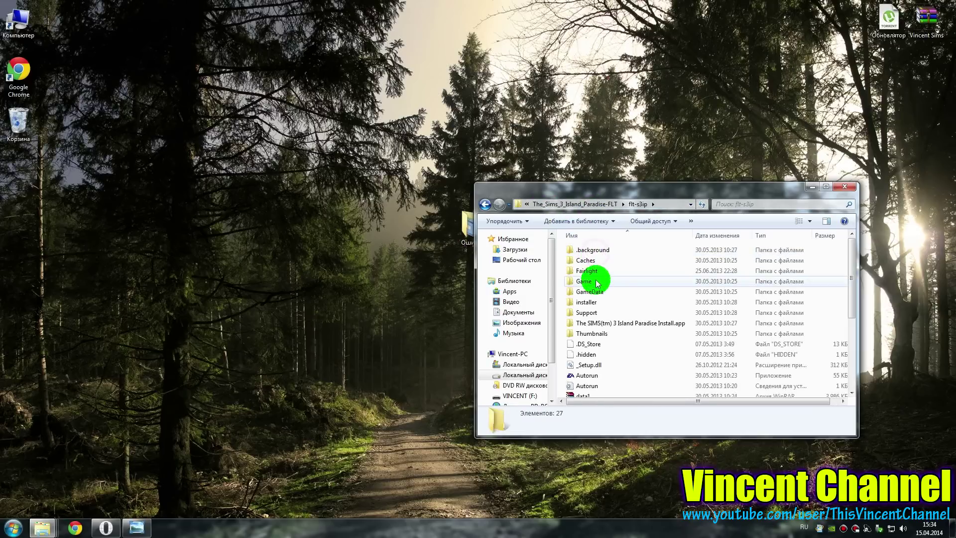
left_click(602, 271)
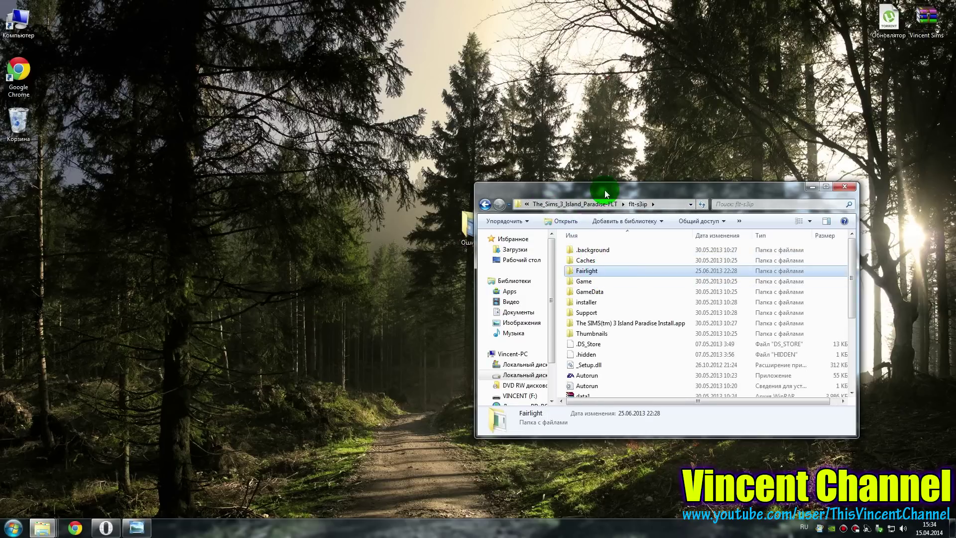
left_click_drag(605, 190, 621, 128)
left_click_drag(413, 149, 475, 253)
Copy TS3W and TSLHost.dll from flt-s3ip\Fairlight\Game\Bin and minimise the folder window.
left_click(620, 210)
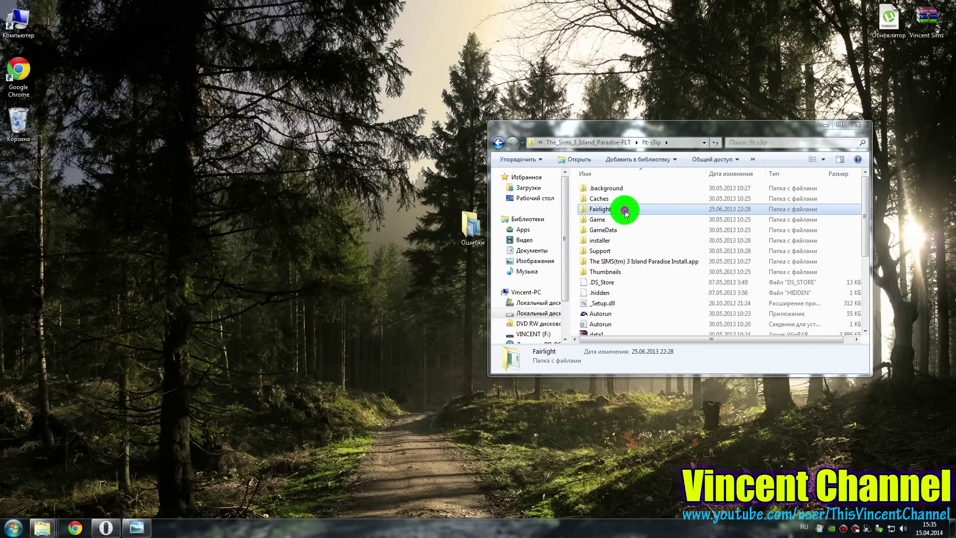
double_click(620, 210)
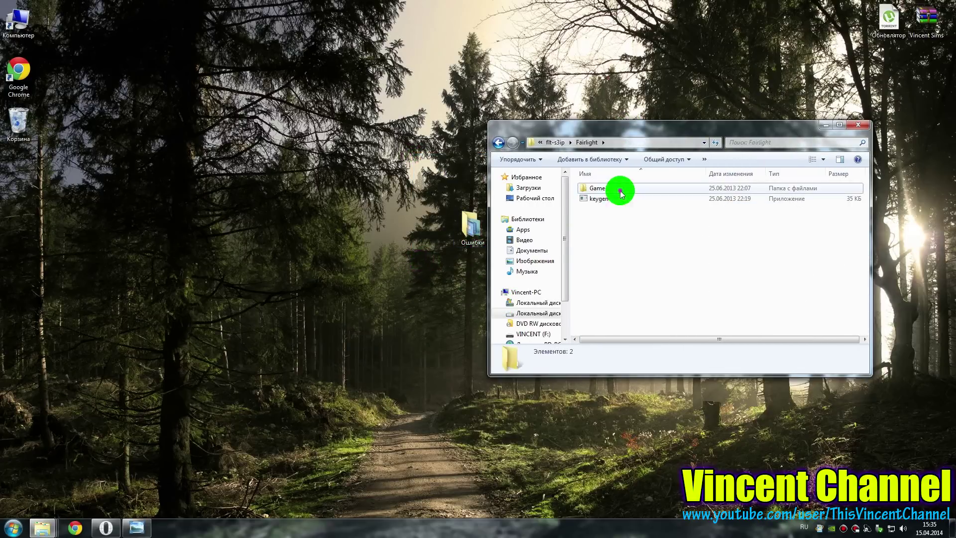
double_click(617, 188)
double_click(618, 188)
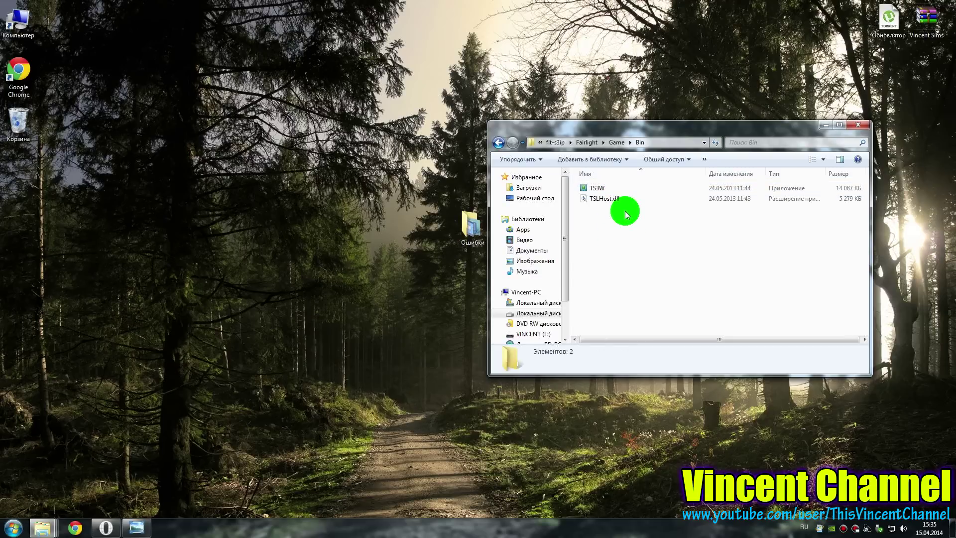
left_click_drag(656, 238, 465, 118)
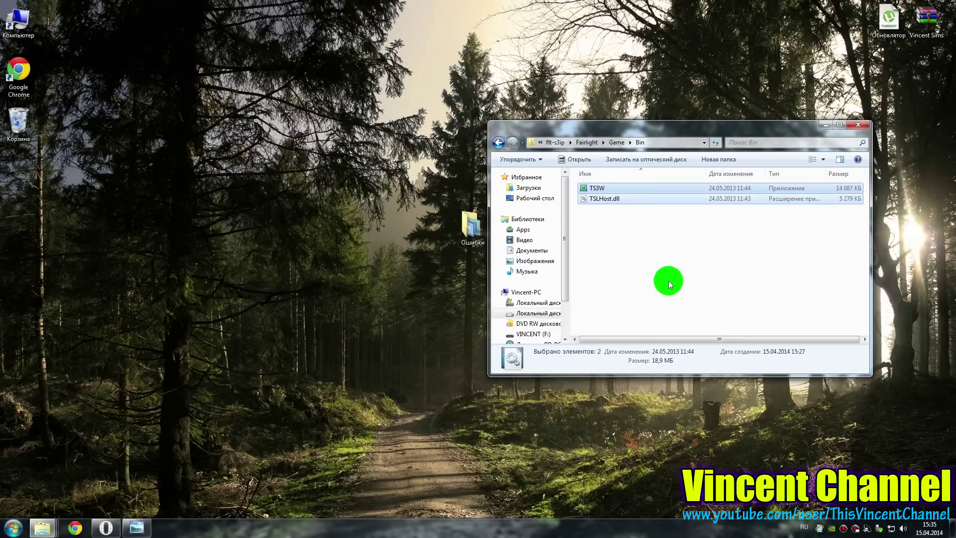
left_click(684, 249)
left_click(825, 125)
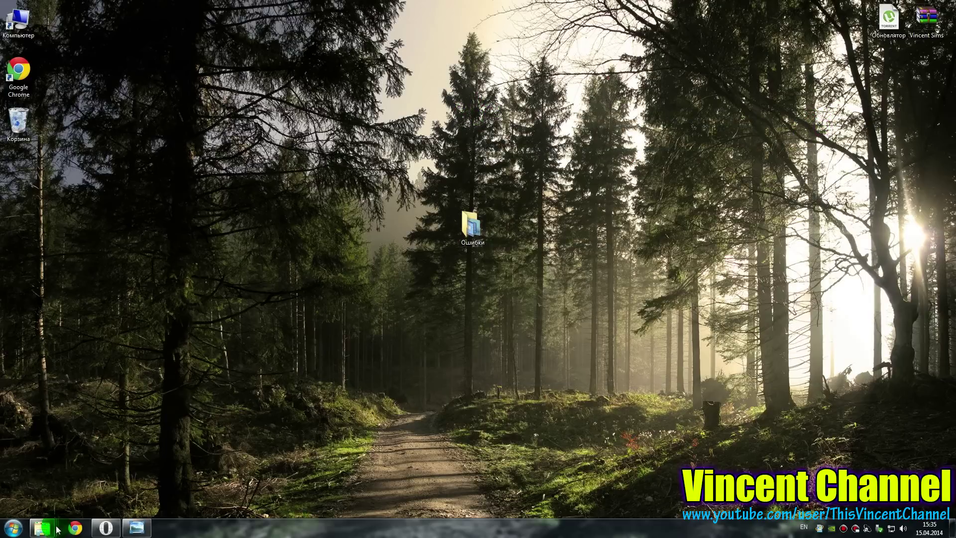
mouse_move(44, 531)
left_click(166, 461)
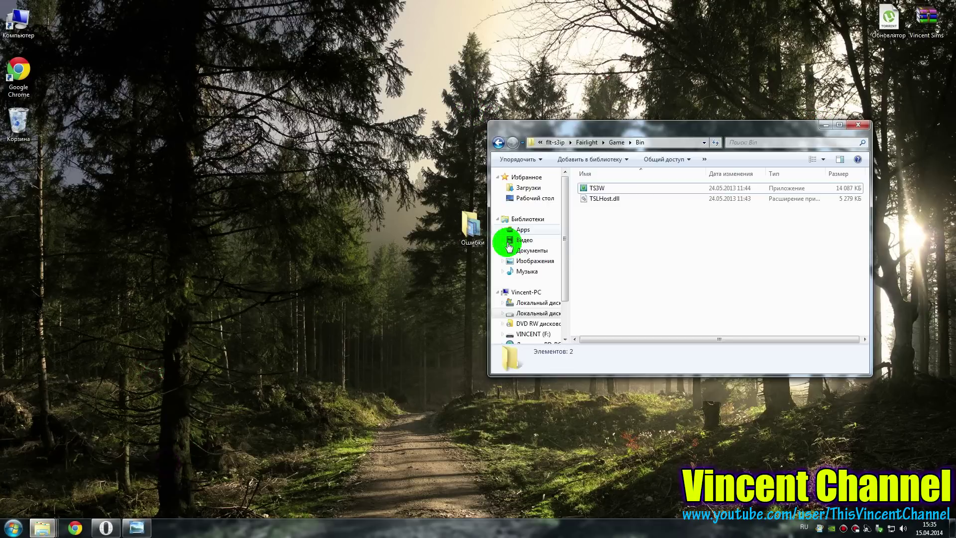
left_click(826, 125)
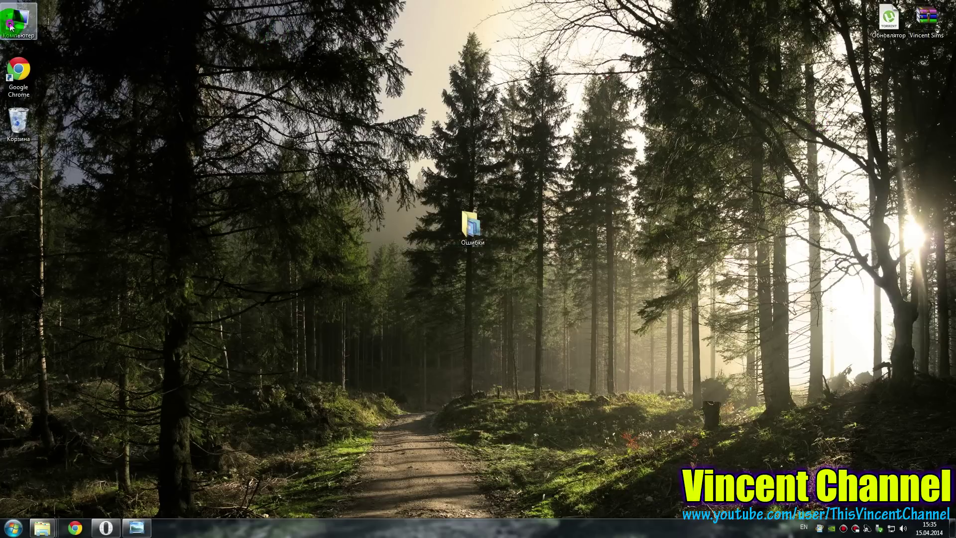
Browse from the computer's drives to D:\Program Files\Electronic Arts\The Sims 3\Game\Bin.
double_click(18, 22)
double_click(756, 212)
double_click(631, 234)
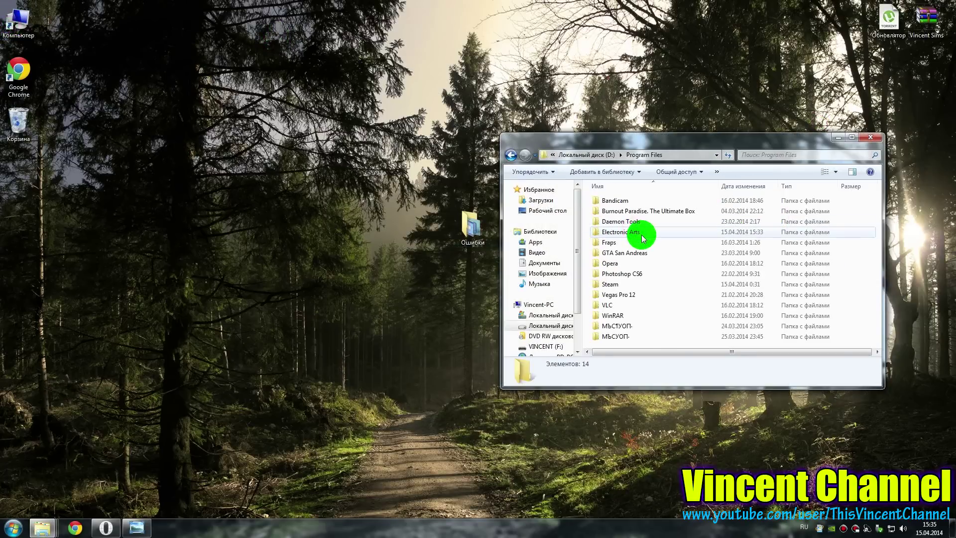
left_click(641, 236)
double_click(641, 234)
double_click(625, 199)
double_click(619, 209)
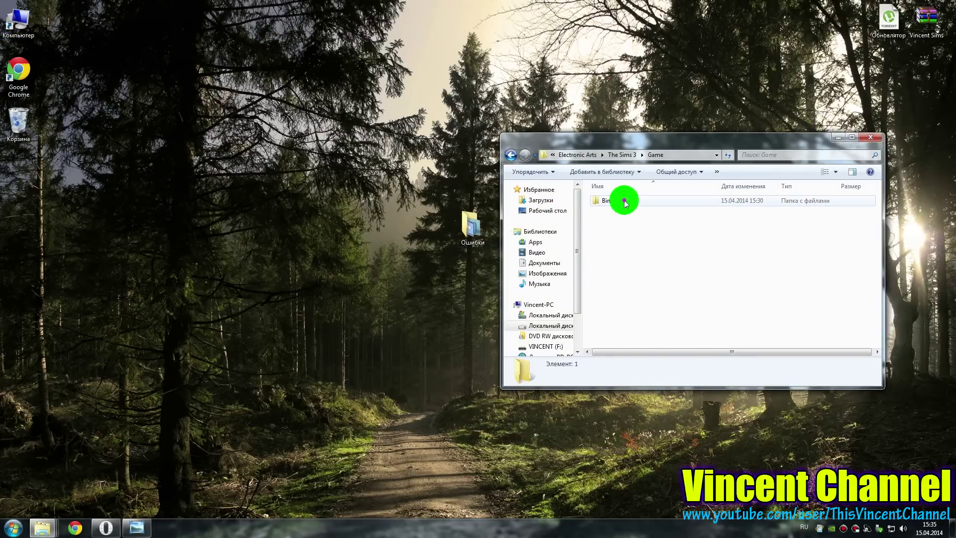
double_click(623, 199)
Return to the Electronic Arts folder and paste TS3W and TSLHost.dll into The Sims 3 Райские острова\Game\Bin.
left_click(510, 155)
left_click(510, 155)
left_click(510, 154)
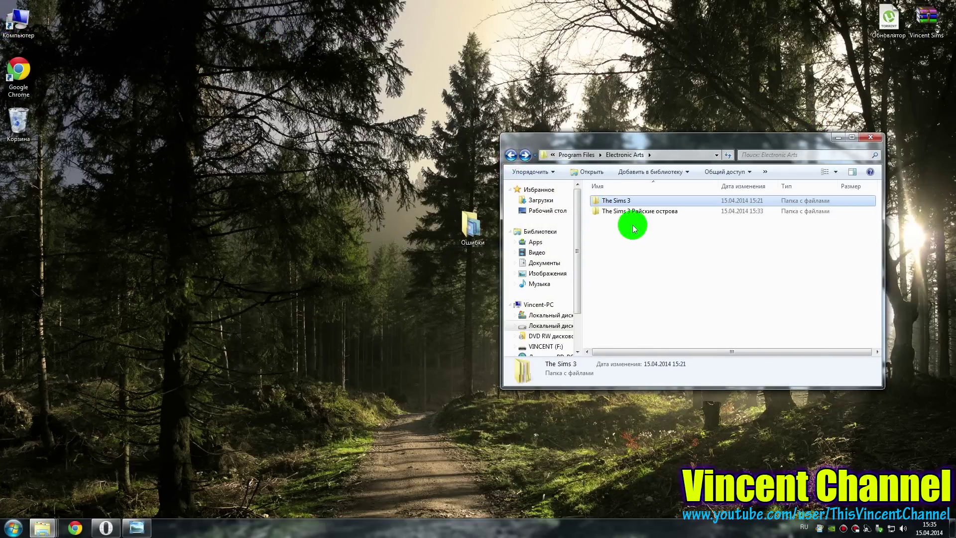
left_click(639, 213)
left_click(638, 199)
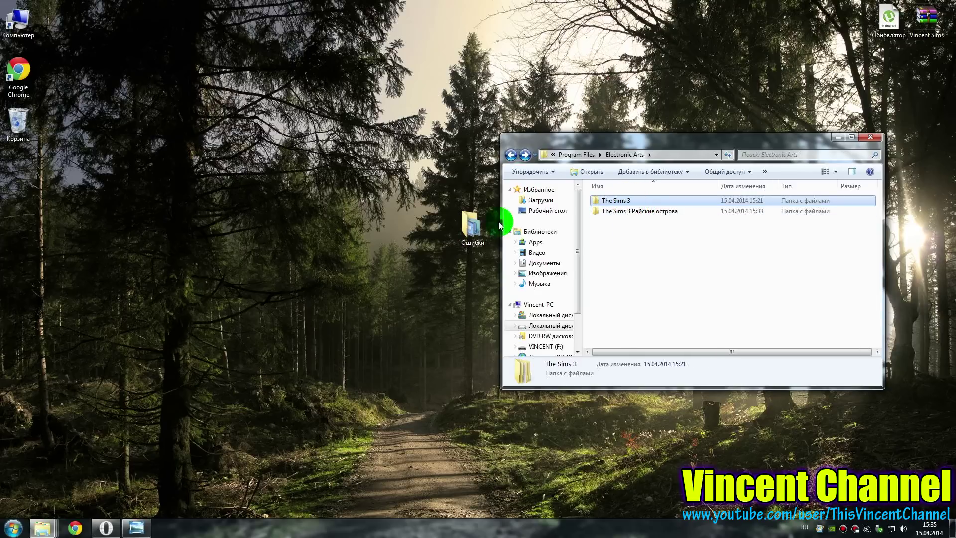
left_click(428, 267)
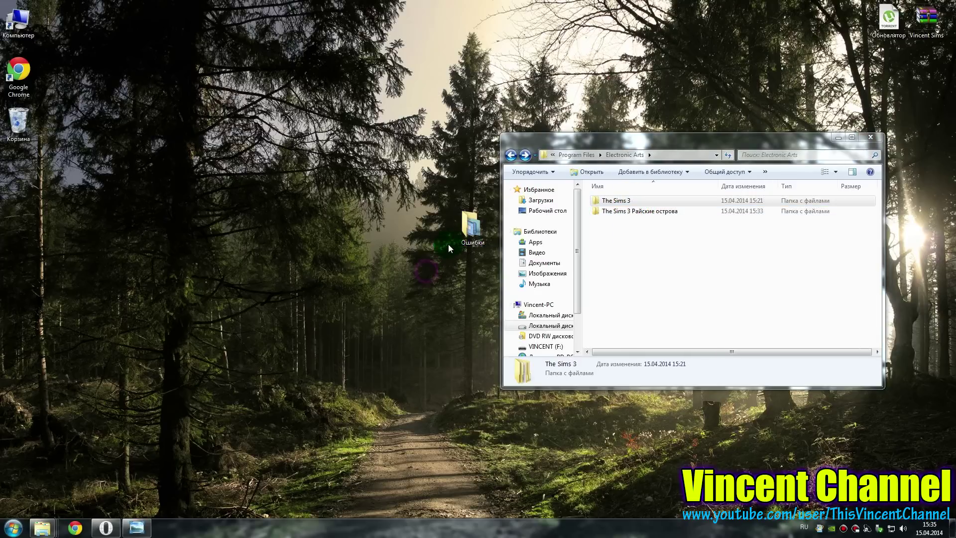
double_click(655, 212)
double_click(629, 207)
double_click(631, 199)
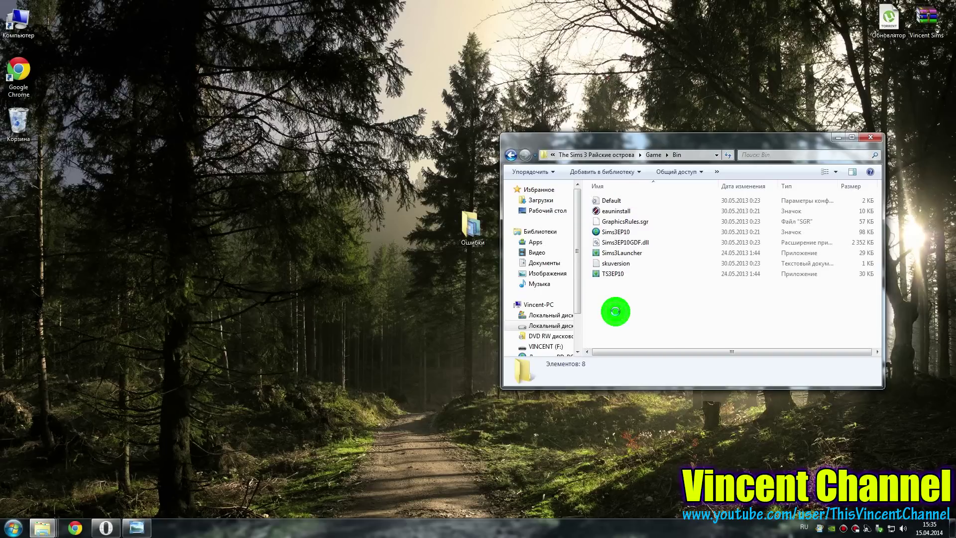
key("ctrl+v")
left_click(621, 285)
left_click(637, 321)
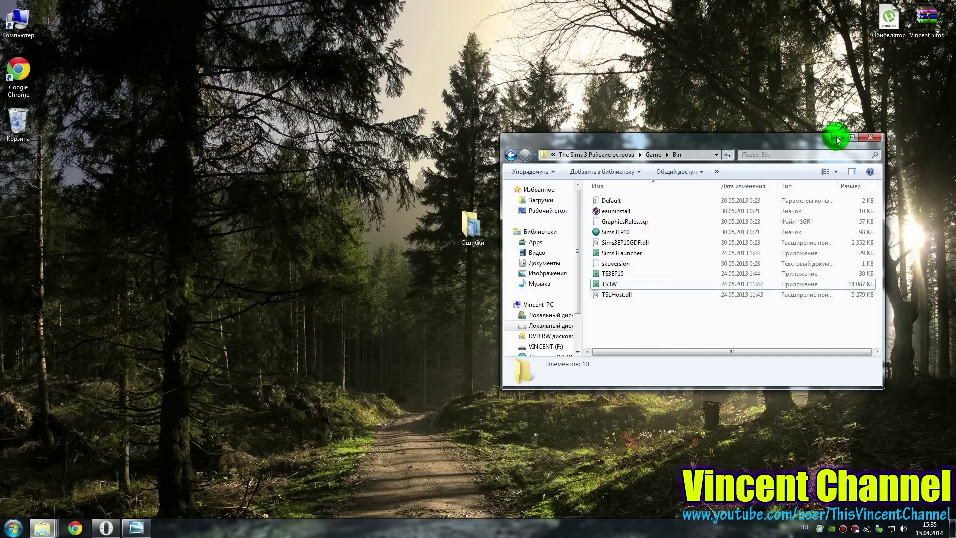
Revisit the base game's The Sims 3\Game\Bin folder and return to the Electronic Arts folder.
left_click(591, 159)
left_click(603, 155)
left_click(626, 202)
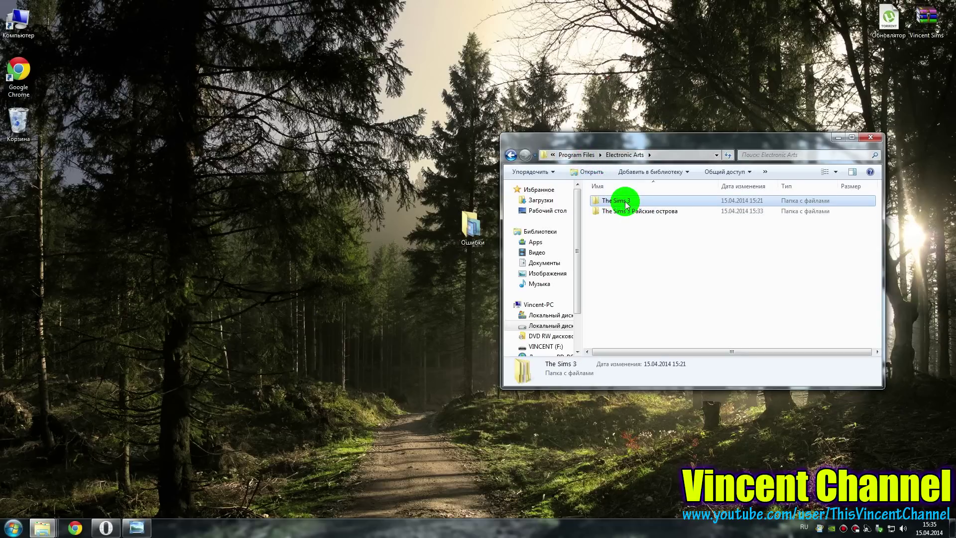
double_click(626, 202)
double_click(615, 206)
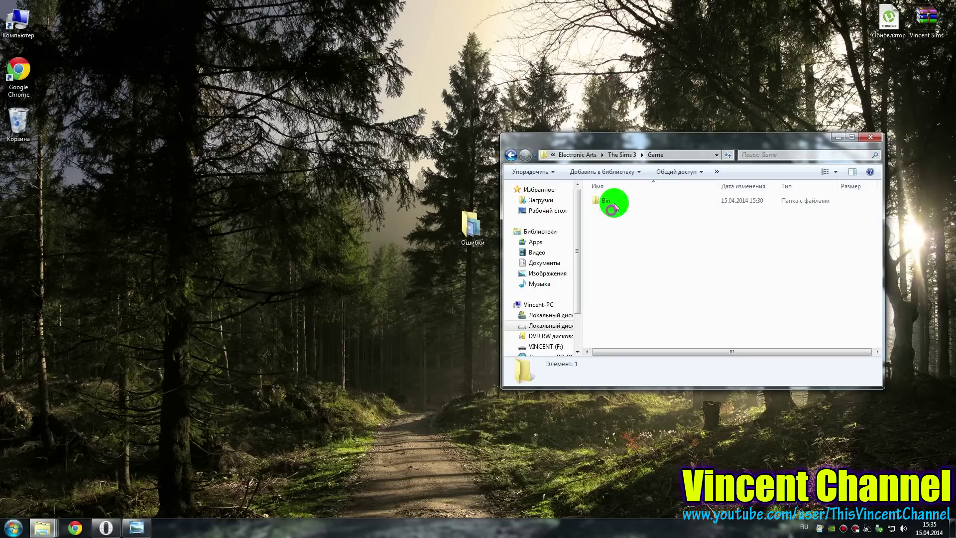
double_click(615, 202)
left_click(508, 155)
left_click(508, 155)
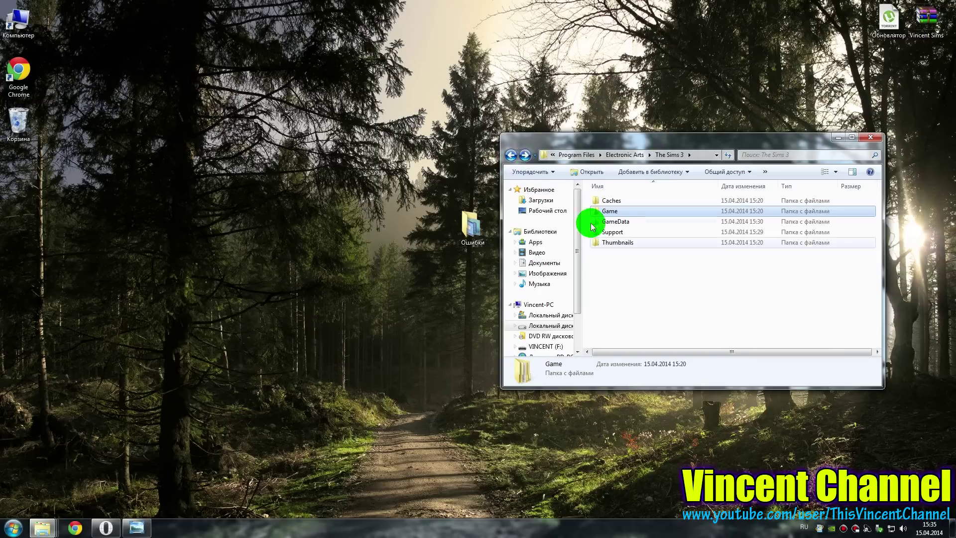
left_click(508, 155)
Check the pasted files in The Sims 3 Райские острова\Game\Bin and close the folder window.
left_click(635, 212)
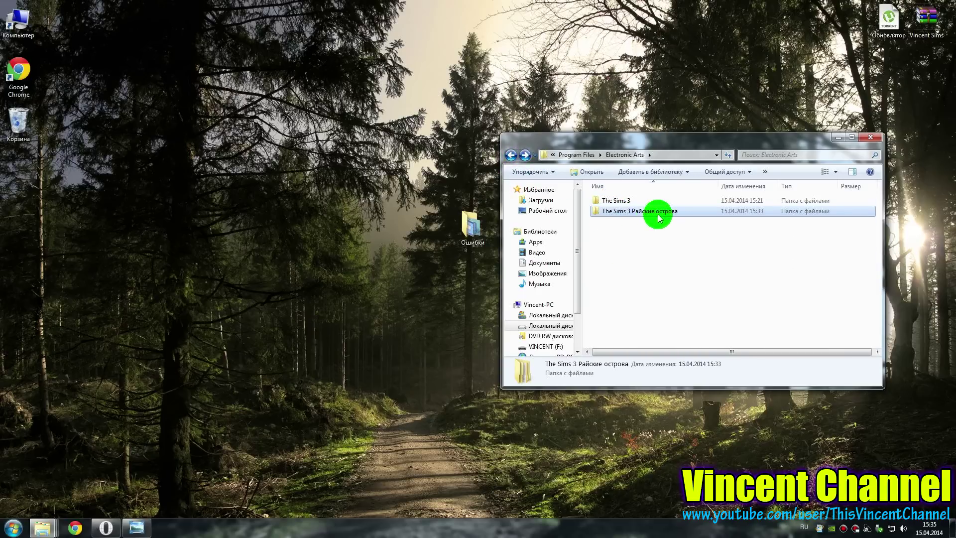
double_click(652, 212)
double_click(623, 211)
double_click(623, 200)
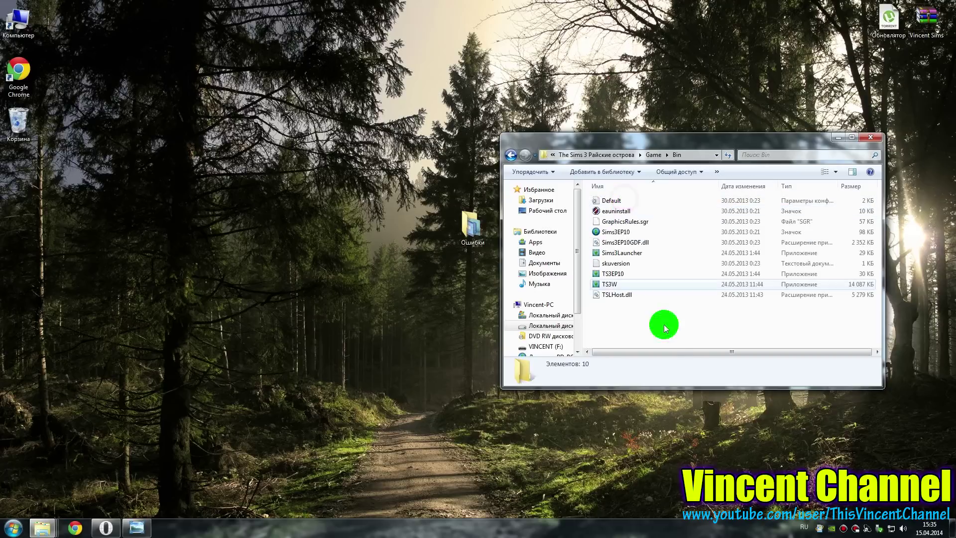
left_click(869, 137)
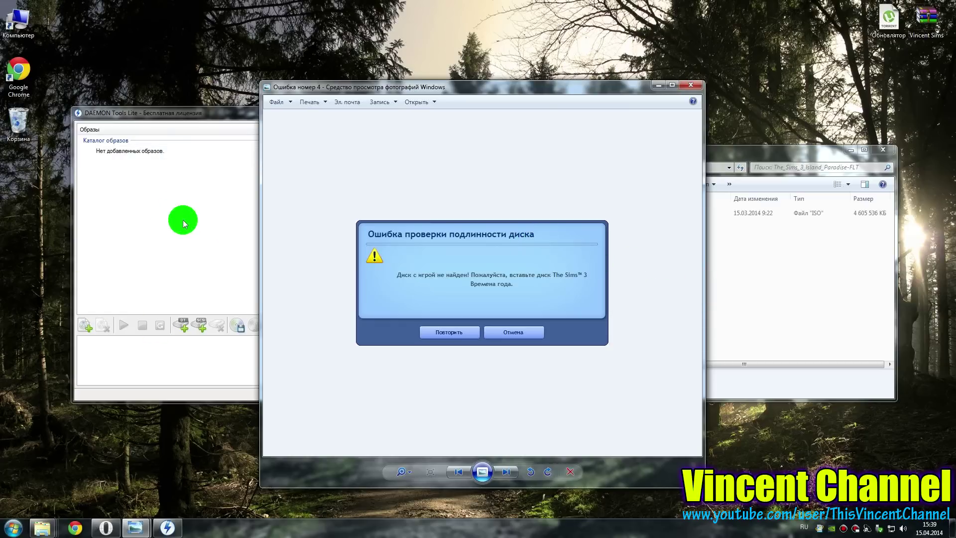
Add flt-s3ip.iso from the The_Sims_3_Island_Paradise-FLT folder to the DAEMON Tools Lite image catalogue.
left_click(183, 223)
left_click(757, 252)
left_click(207, 225)
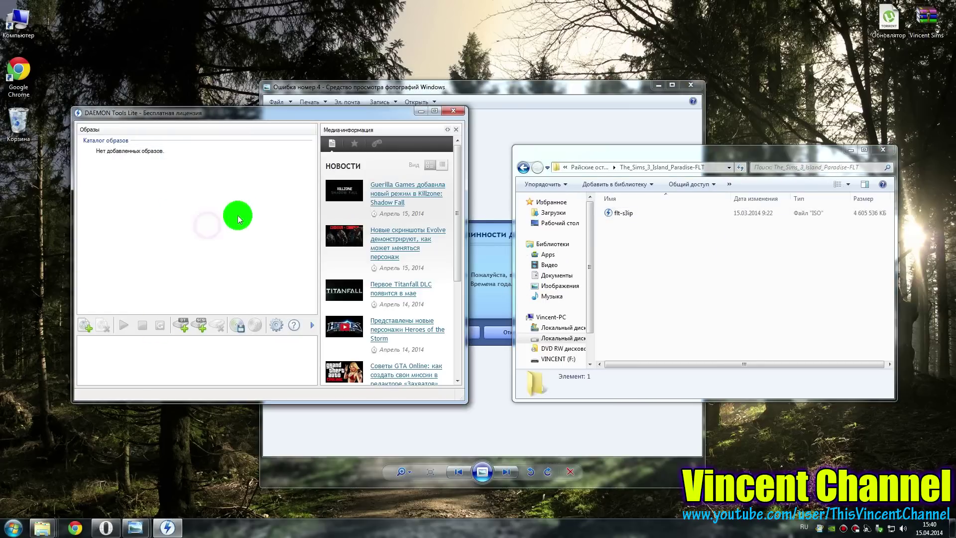
left_click_drag(235, 217, 100, 132)
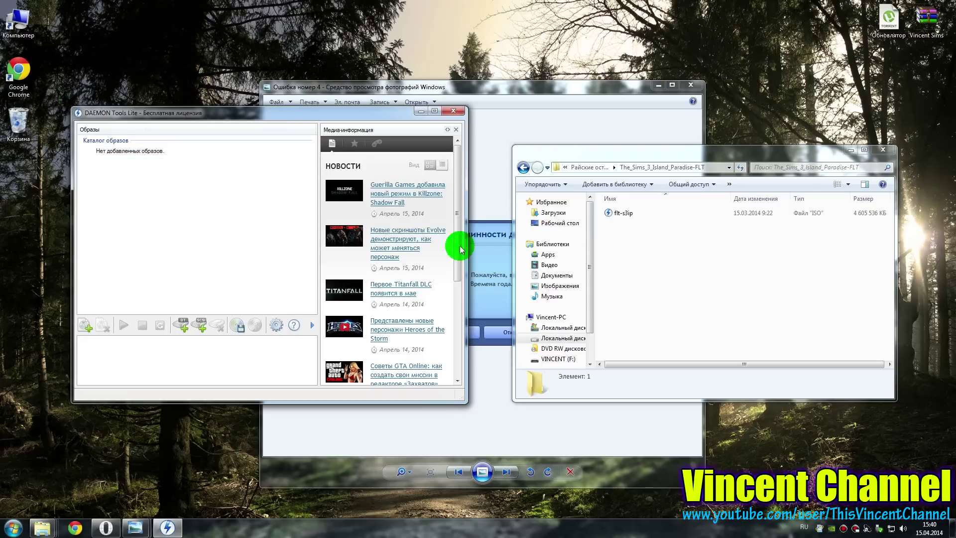
left_click_drag(596, 205, 718, 242)
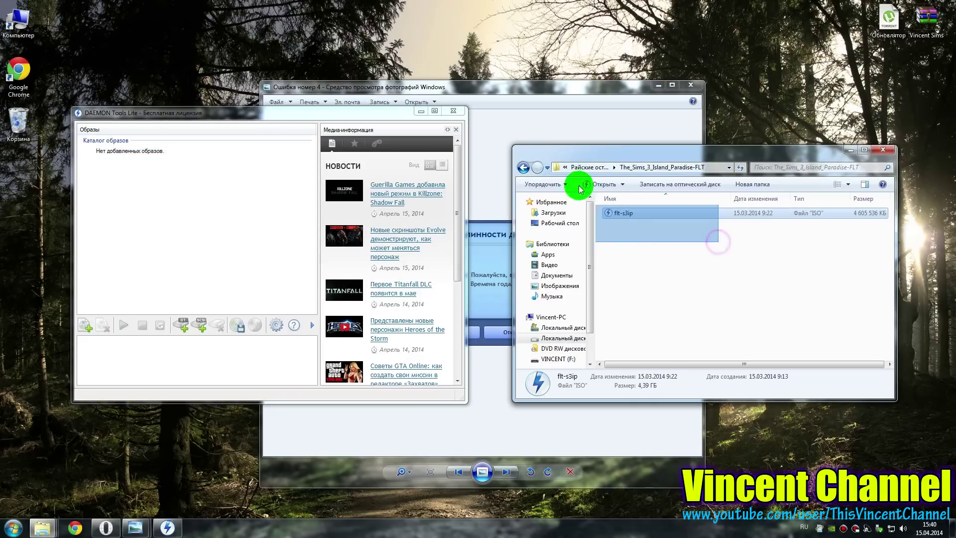
left_click_drag(623, 213, 172, 241)
left_click(222, 244)
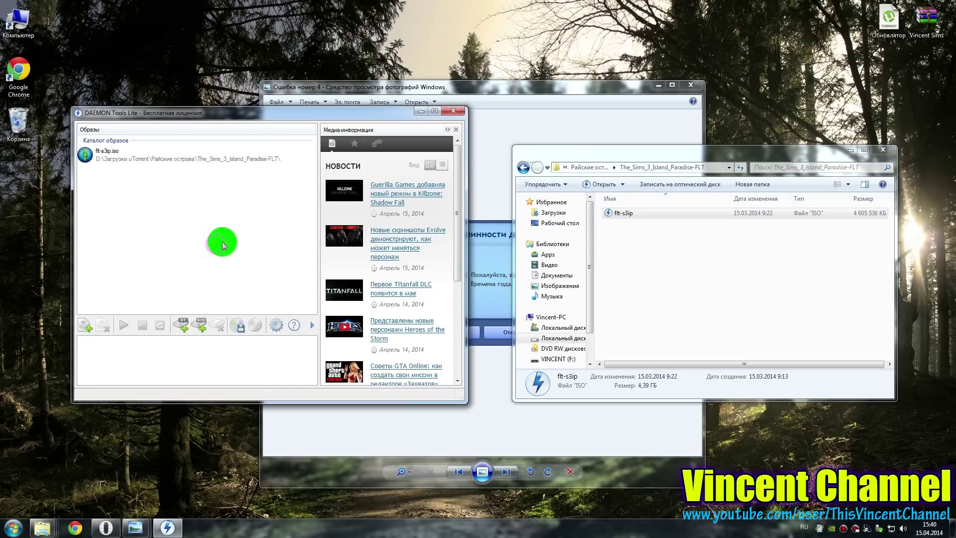
Add a DT virtual drive and mount flt-s3ip.iso on it.
left_click(181, 329)
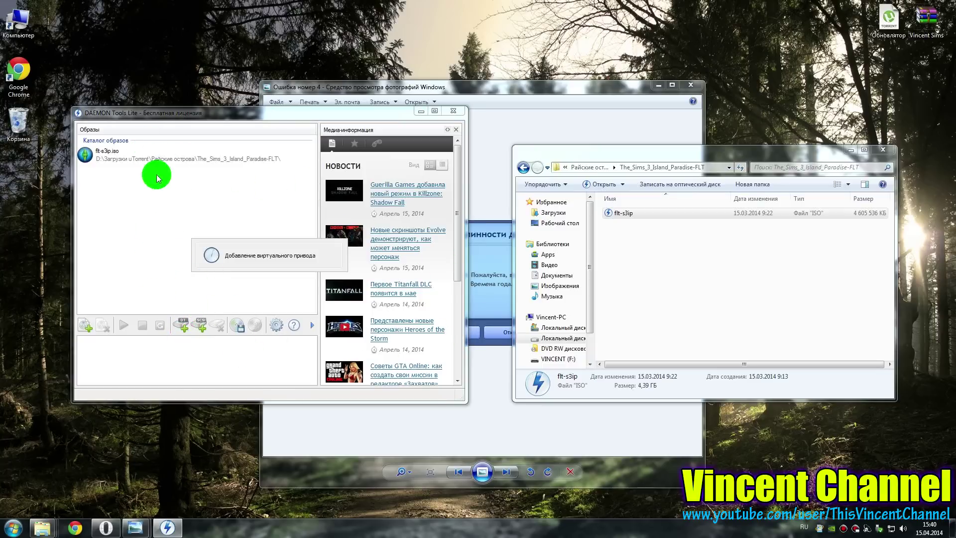
double_click(117, 159)
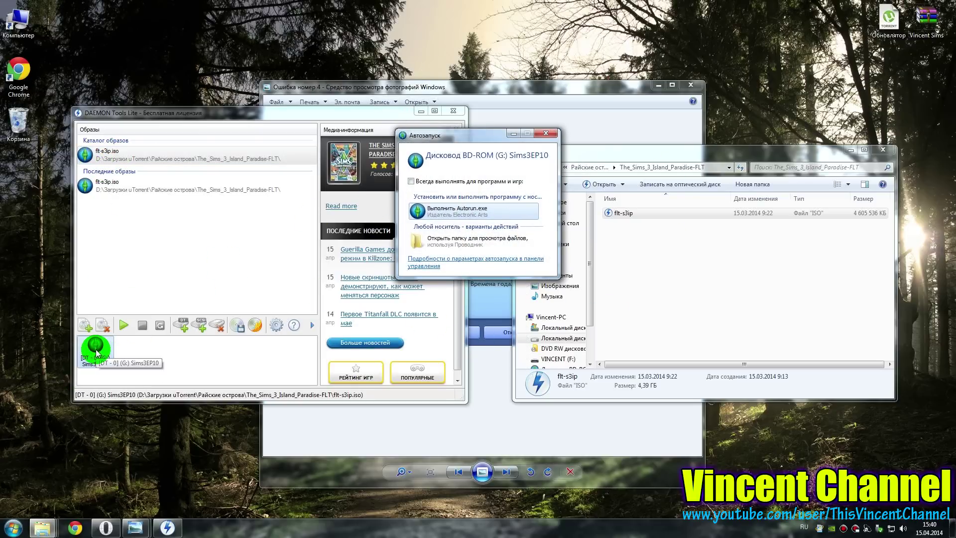
left_click(167, 230)
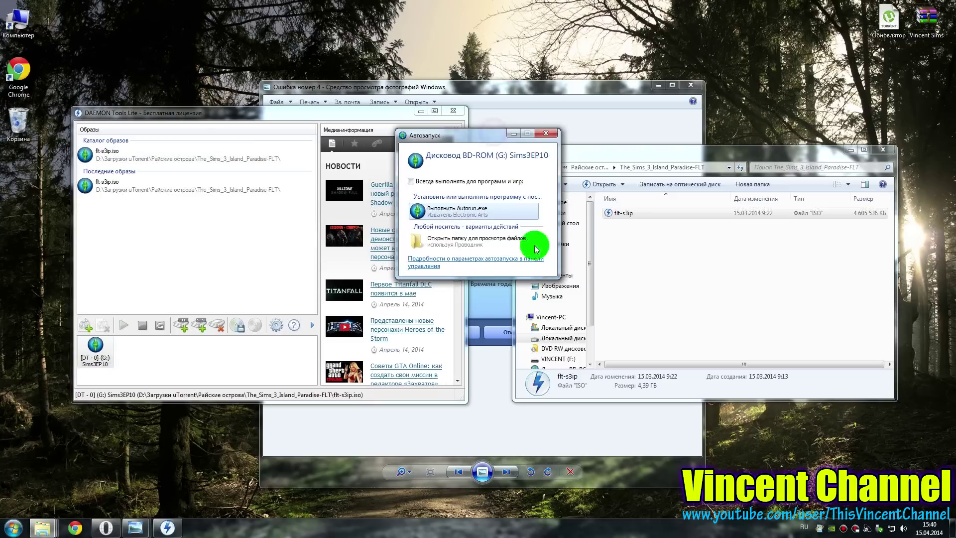
Dismiss the AutoPlay prompt and locate the mounted Sims3EP10 drive among the computer's drives.
left_click(541, 134)
key("super+e")
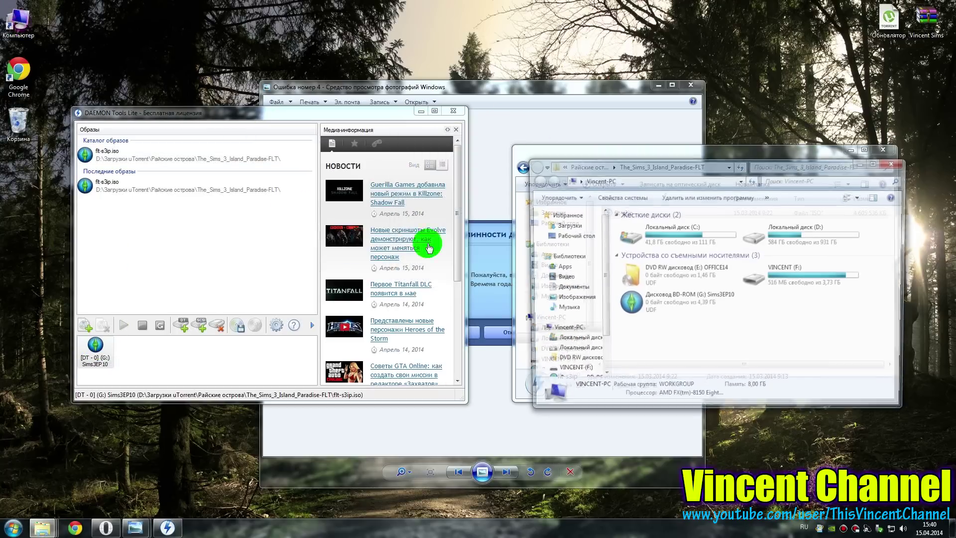
left_click(663, 303)
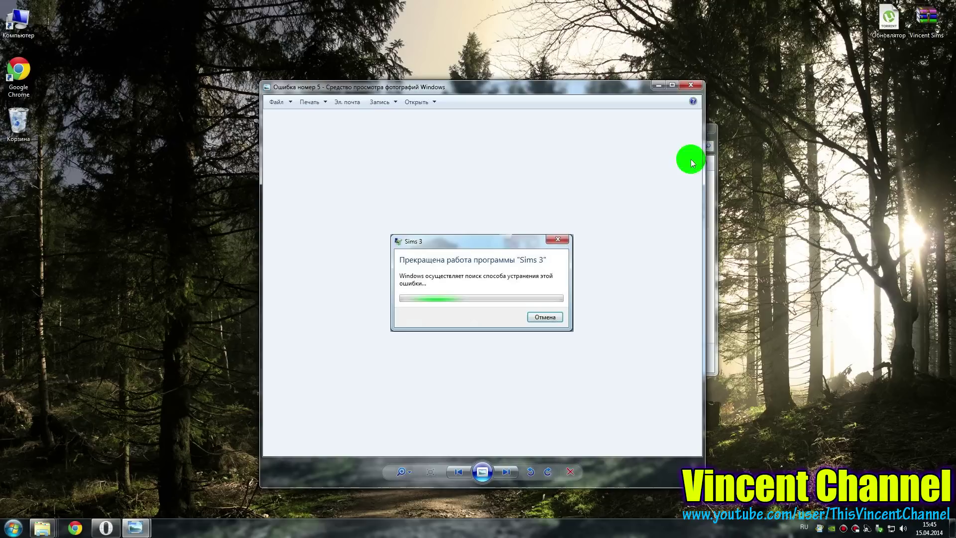
Minimise the error 5 picture and open flt-s3ip.iso from the The_Sims_3_Island_Paradise-FLT folder with WinRAR.
left_click(659, 86)
left_click(44, 527)
left_click(196, 465)
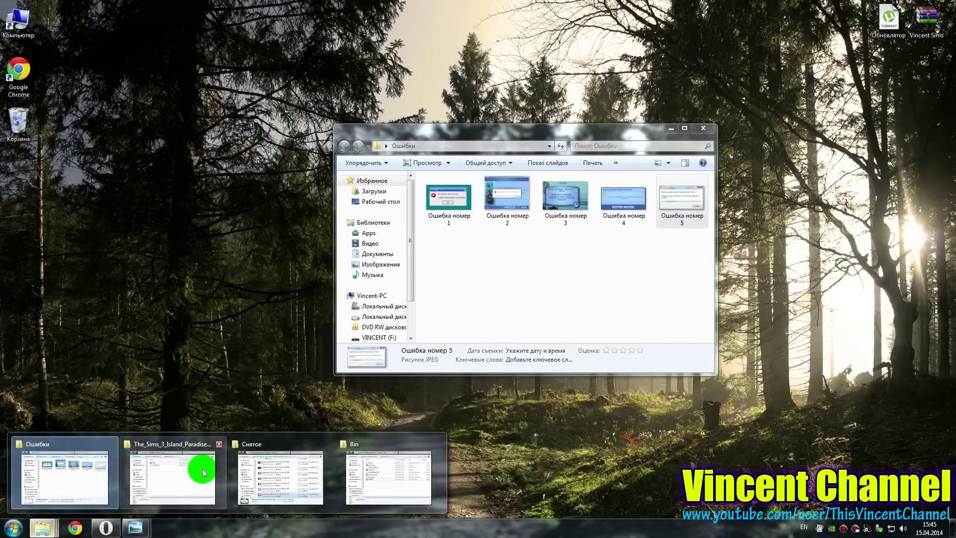
left_click(604, 189)
right_click(605, 189)
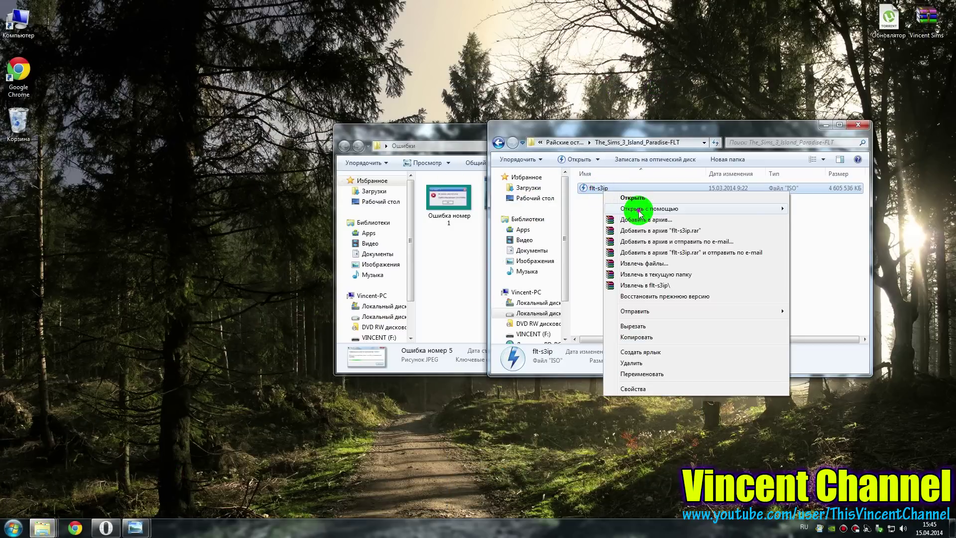
left_click(802, 212)
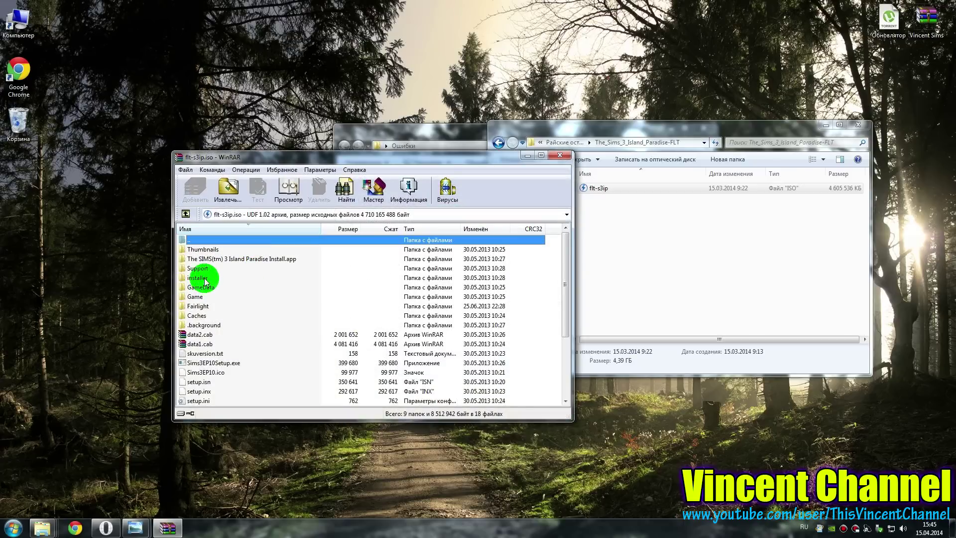
Browse the image to Fairlight\Game\Bin, check TSLHost.dll and TS3W.exe, and close the archive.
double_click(203, 305)
double_click(220, 249)
double_click(220, 249)
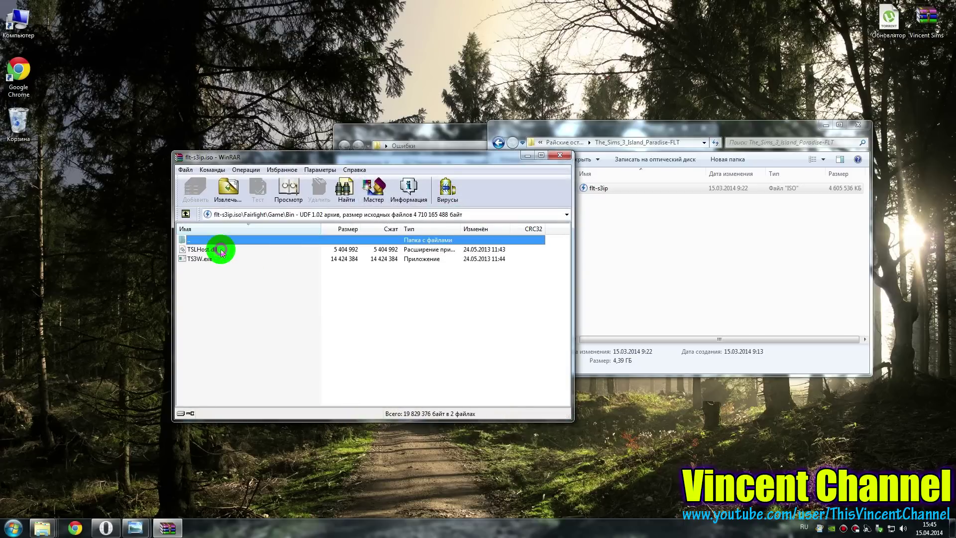
left_click(206, 260)
left_click(203, 258)
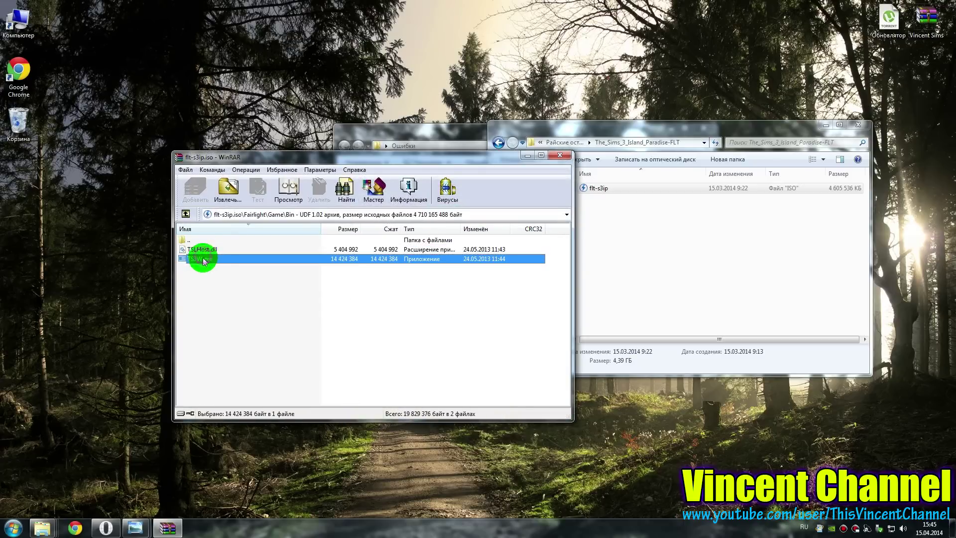
left_click(560, 155)
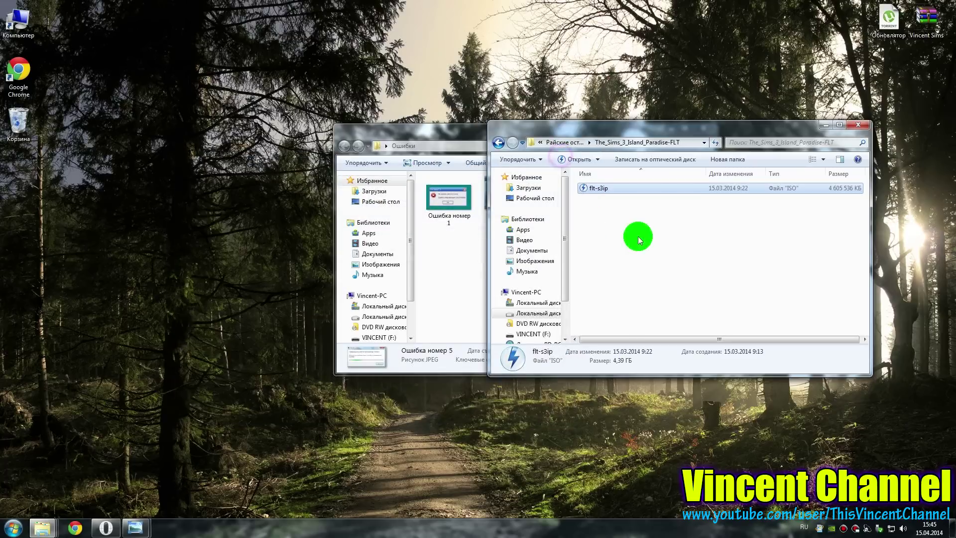
Minimise the game image and Ошибки folder windows and bring back the picture Ошибка номер 5.
left_click(641, 237)
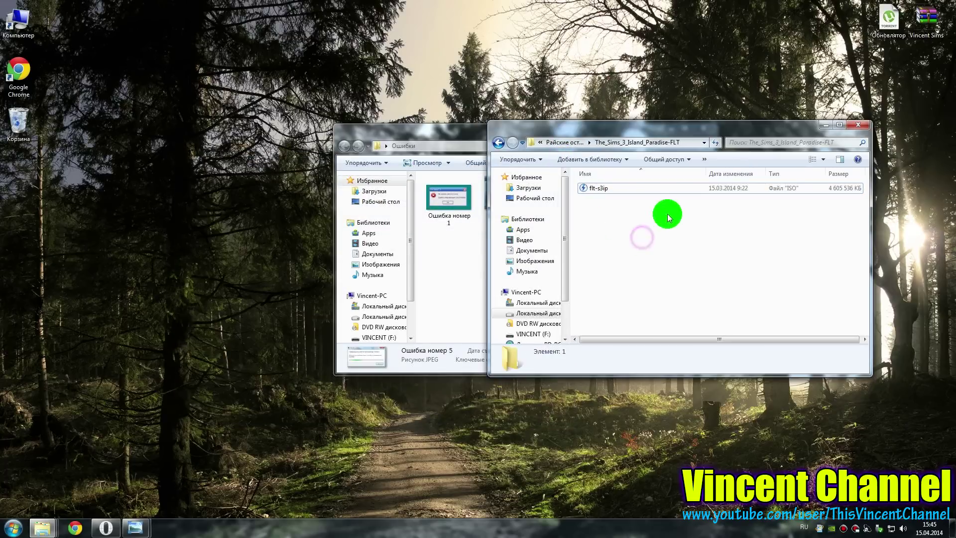
left_click(827, 131)
left_click(672, 129)
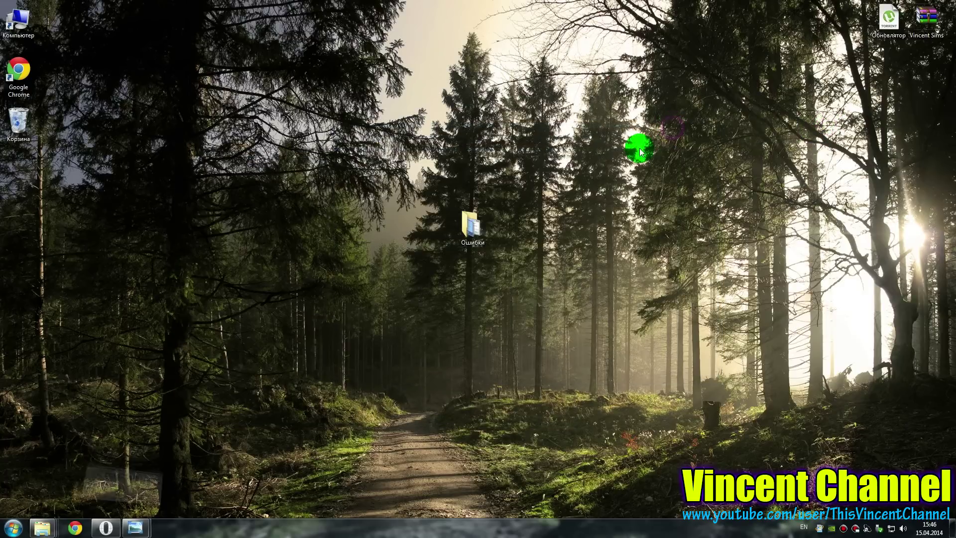
mouse_move(135, 526)
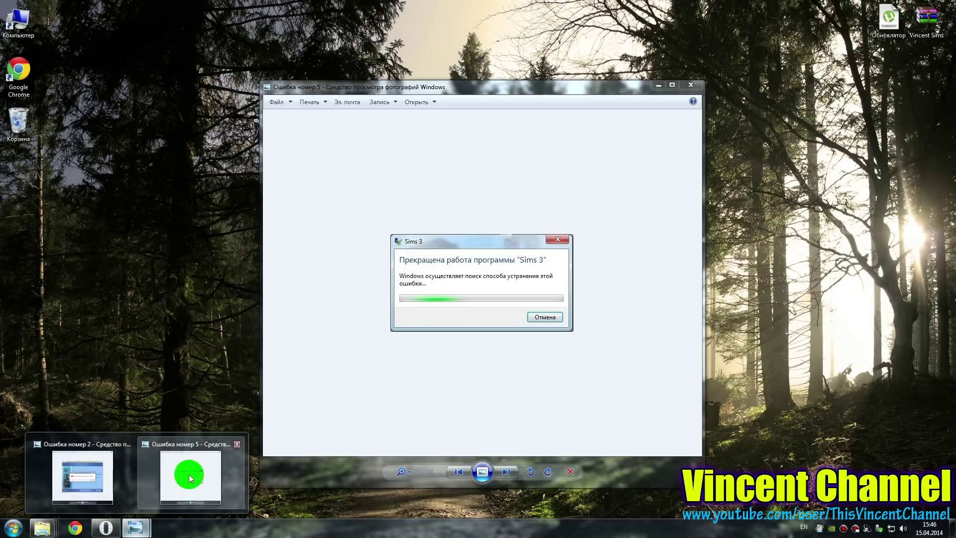
left_click(189, 477)
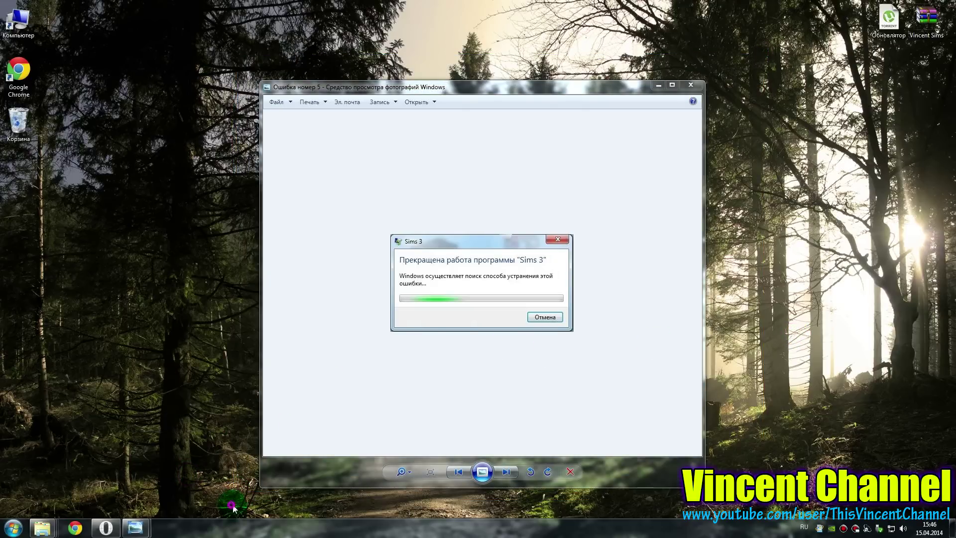
left_click_drag(232, 505, 726, 52)
mouse_move(734, 46)
left_mouse_down()
mouse_move(274, 448)
mouse_move(228, 509)
mouse_move(365, 384)
mouse_move(548, 89)
mouse_move(709, 70)
mouse_move(739, 59)
mouse_move(738, 43)
mouse_move(749, 41)
left_mouse_up()
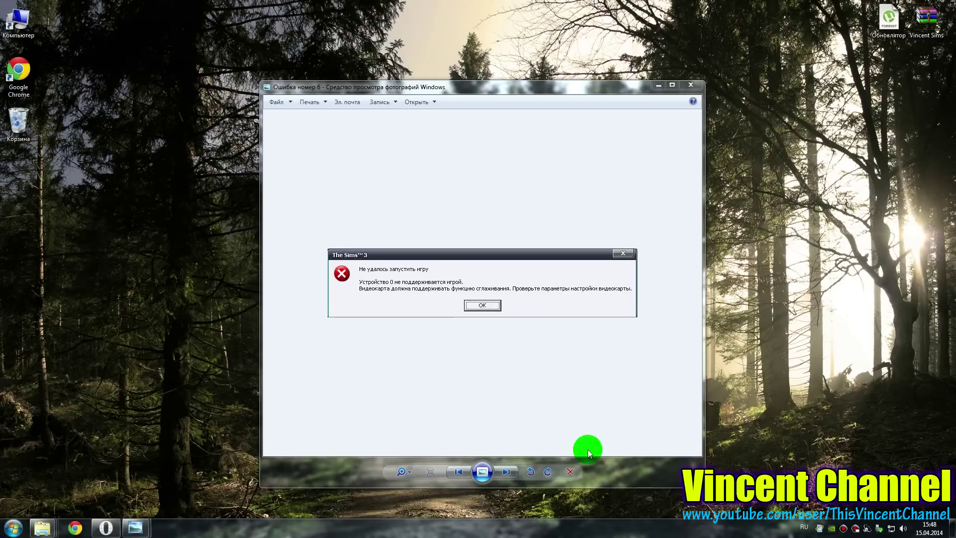
left_click_drag(230, 34, 732, 509)
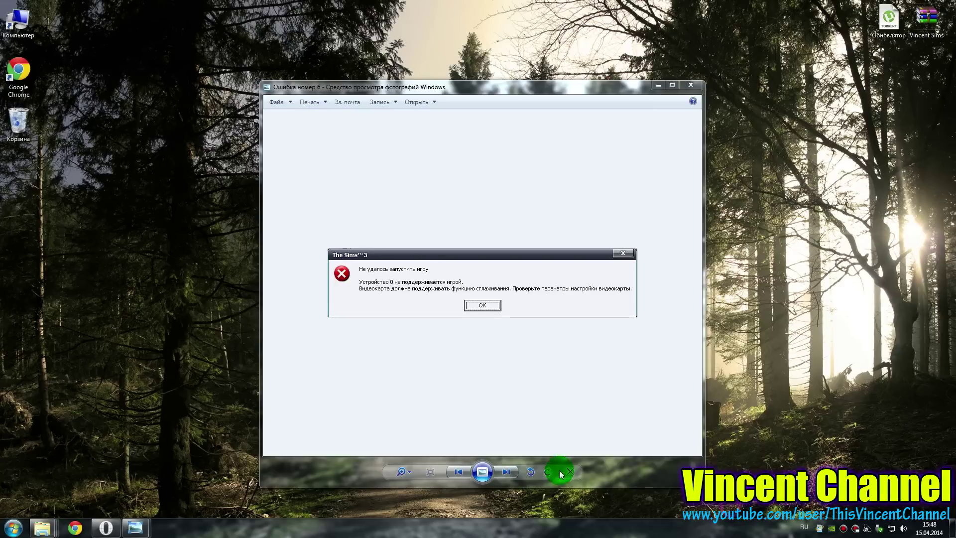
Switch to Opera and examine the newsims.ru page for The Sims 3: Designer Edition v1.4.
mouse_move(111, 532)
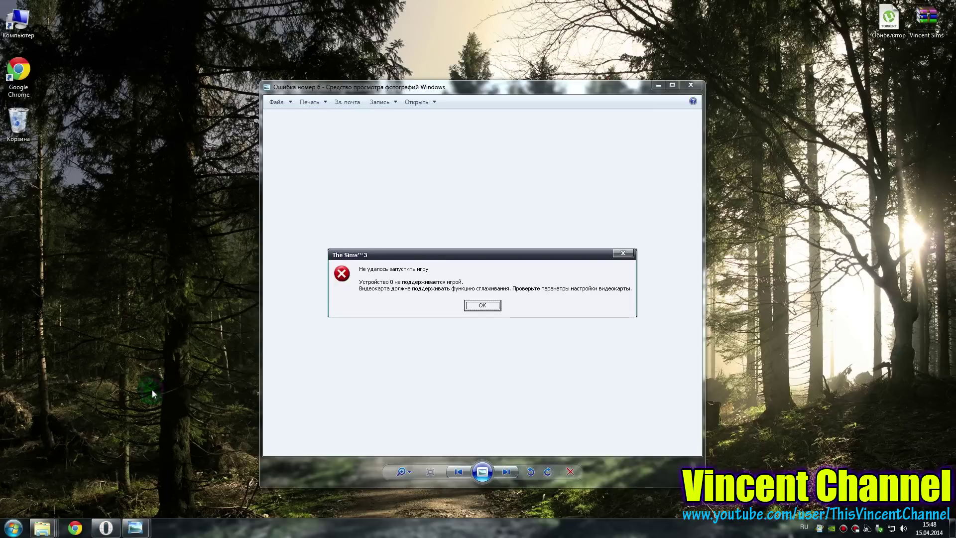
left_click(105, 528)
scroll(285, 349, "down", 5)
scroll(277, 374, "up", 5)
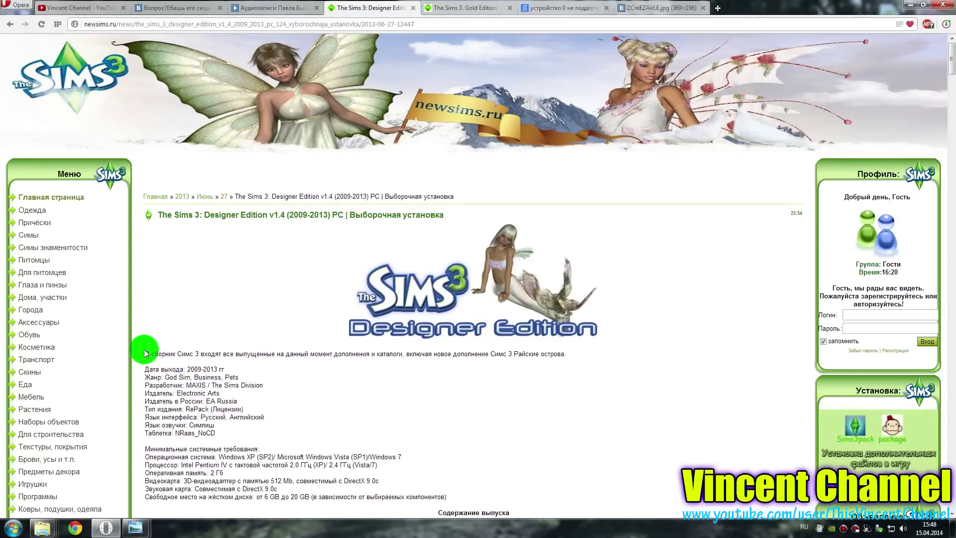
scroll(145, 353, "down", 5)
scroll(144, 353, "up", 5)
left_click_drag(473, 213, 149, 214)
left_click(269, 433)
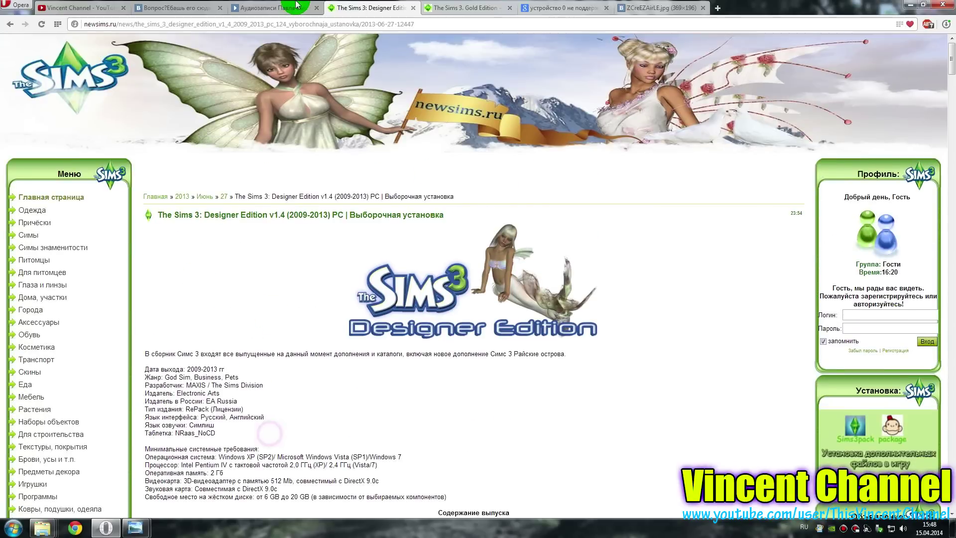
Examine the The Sims 3 Gold Edition + Store October 2013 page, including its system requirements and RePack contents.
left_click(448, 8)
left_click_drag(475, 215, 167, 221)
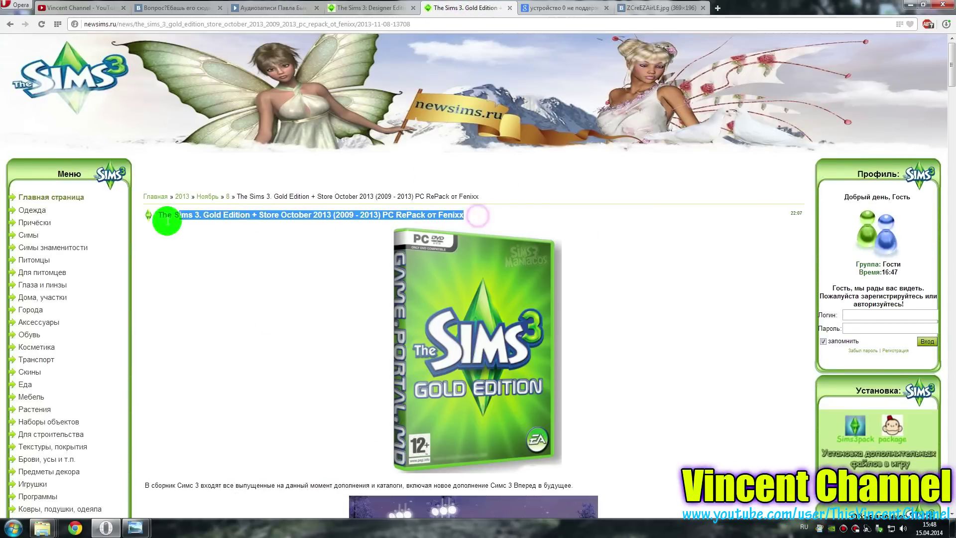
left_click(349, 275)
scroll(350, 273, "down", 10)
scroll(350, 273, "up", 2)
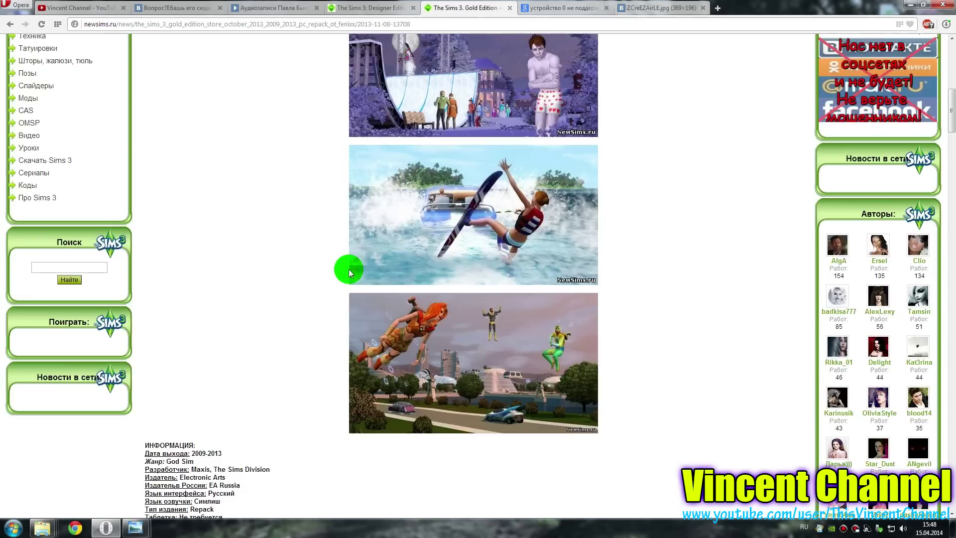
scroll(350, 273, "up", 5)
scroll(350, 271, "down", 14)
scroll(350, 269, "up", 1)
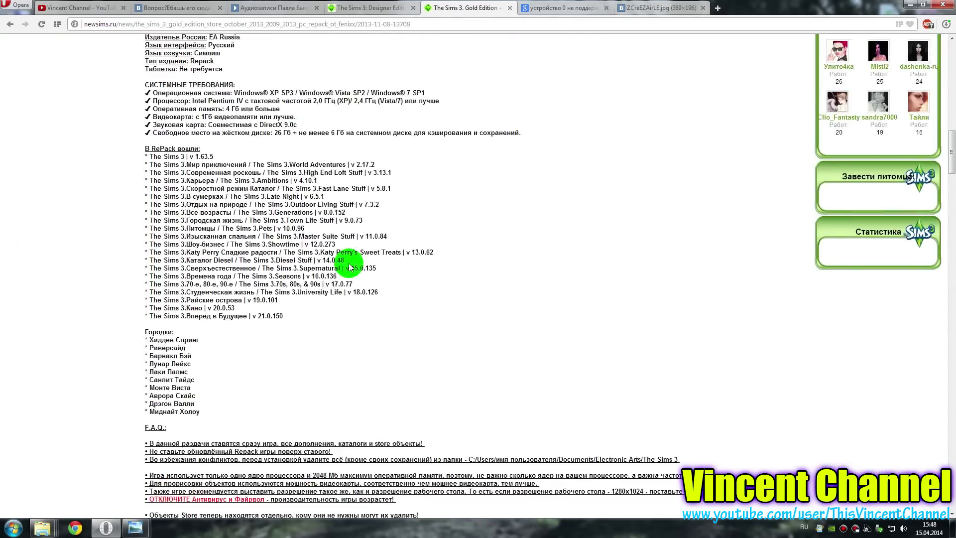
scroll(350, 268, "up", 4)
scroll(350, 268, "down", 5)
scroll(349, 269, "up", 2)
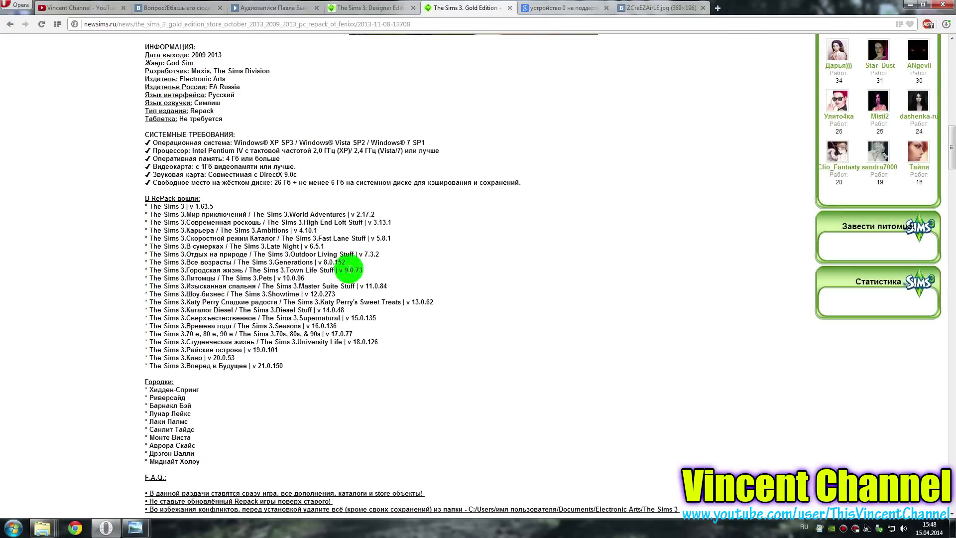
scroll(344, 249, "down", 7)
scroll(373, 169, "up", 8)
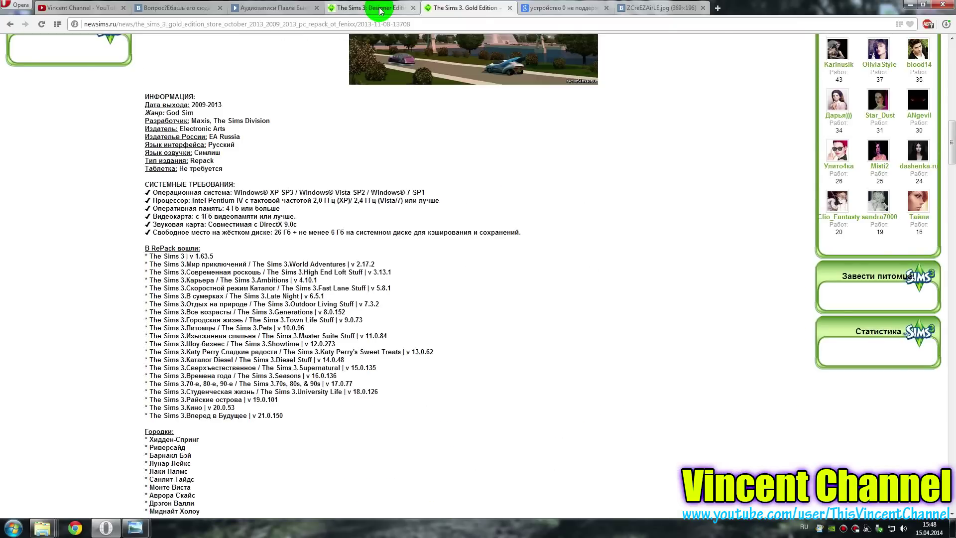
Return to the Designer Edition page, review its list of included expansions, and minimise the browser.
left_click(381, 11)
scroll(225, 214, "down", 9)
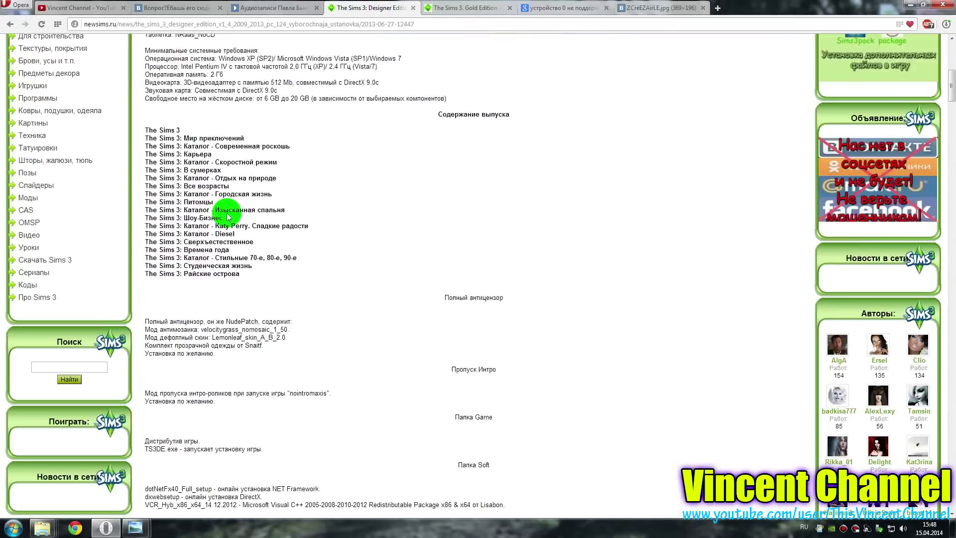
scroll(239, 239, "up", 8)
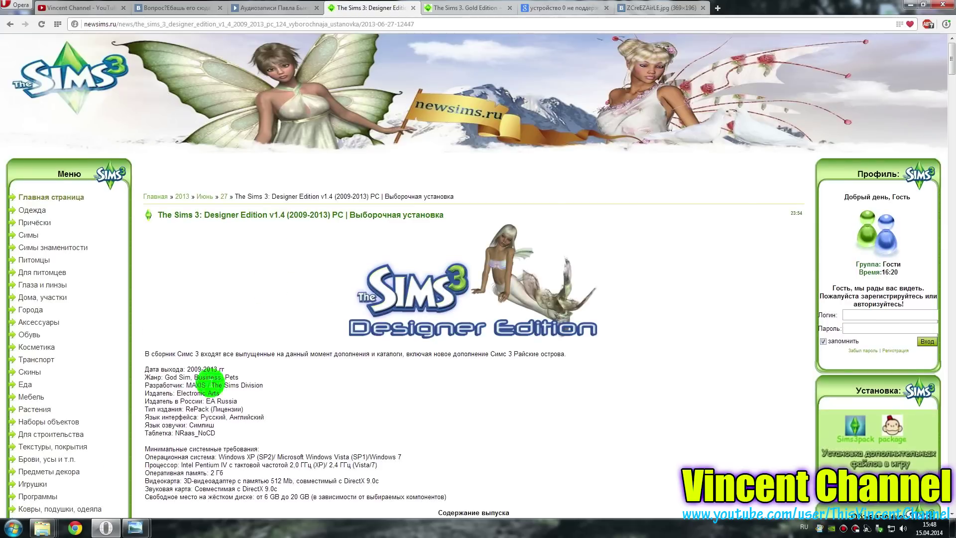
left_click(106, 527)
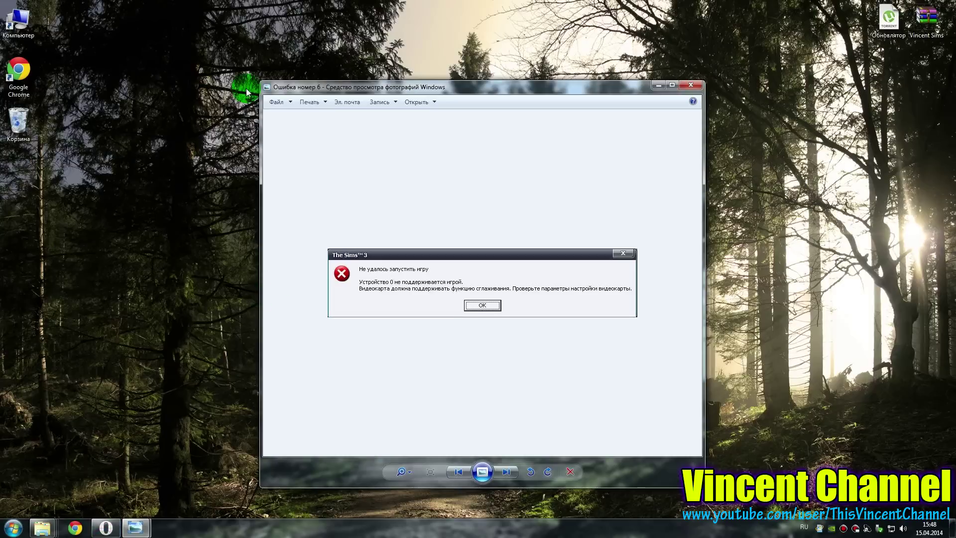
left_click_drag(232, 44, 747, 391)
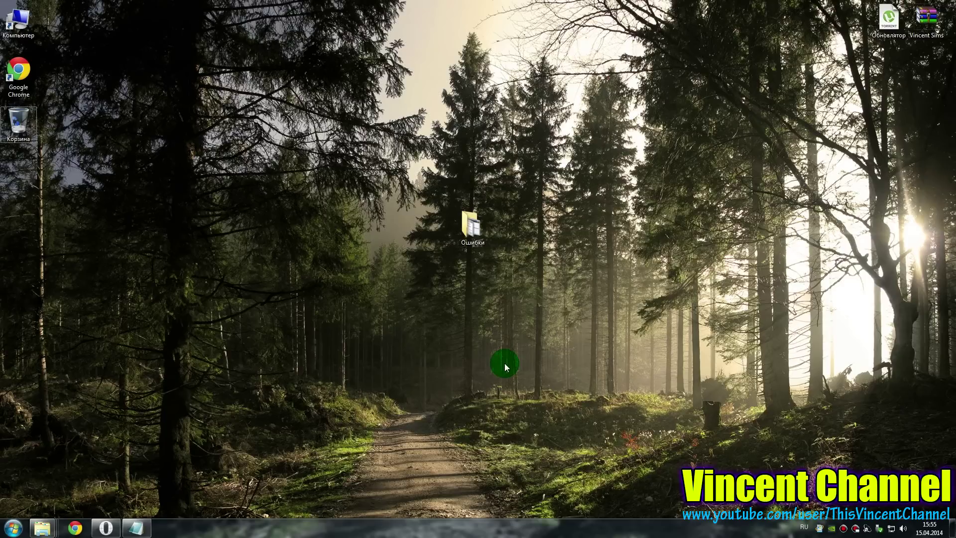
Bring up the симс 2 Notepad list of The Sims 3 expansions and reposition its window.
left_click(135, 528)
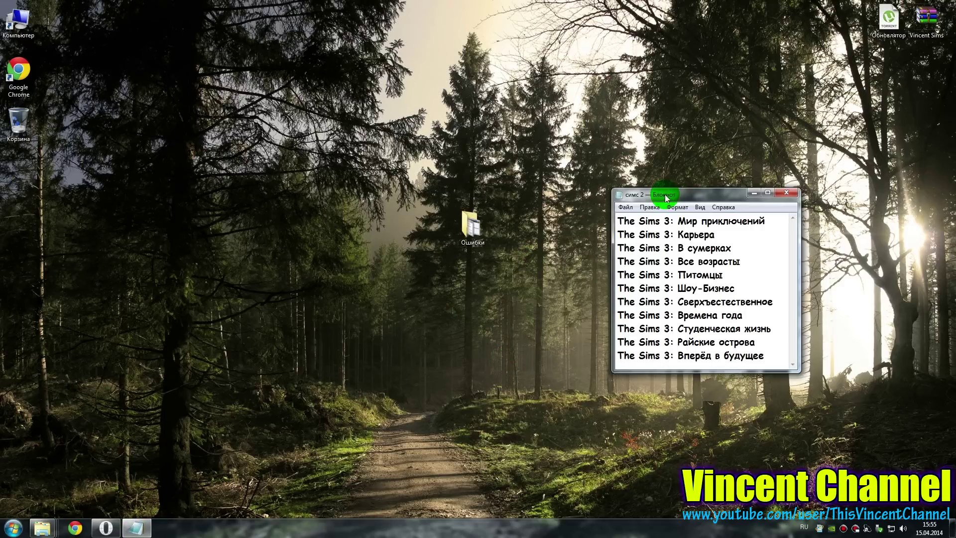
left_click_drag(667, 193, 648, 165)
left_click_drag(572, 147, 817, 390)
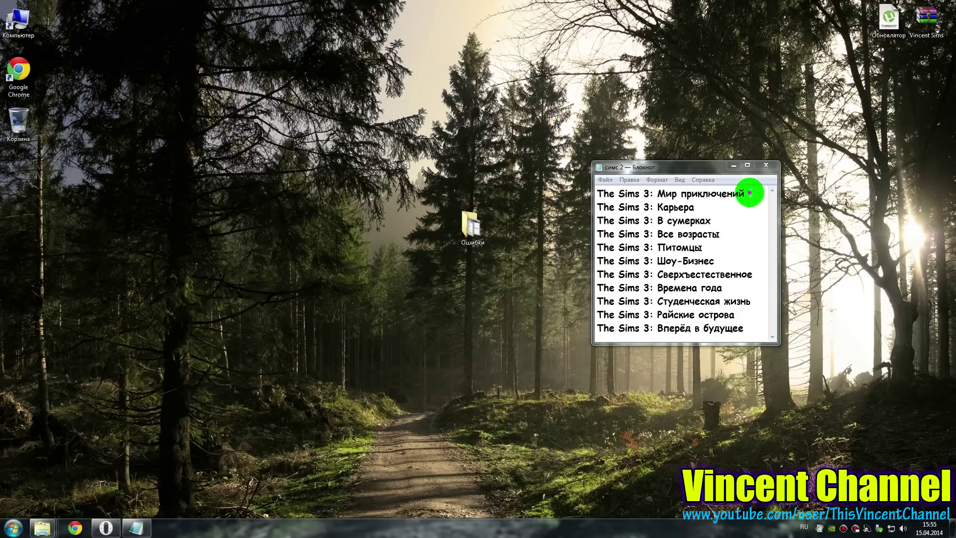
Examine the expansion order in the симс 2 list, highlighting Шоу-Бизнес, Сверхъестественное, Времена года and Студенческая жизнь.
left_click(727, 200)
left_click(758, 258)
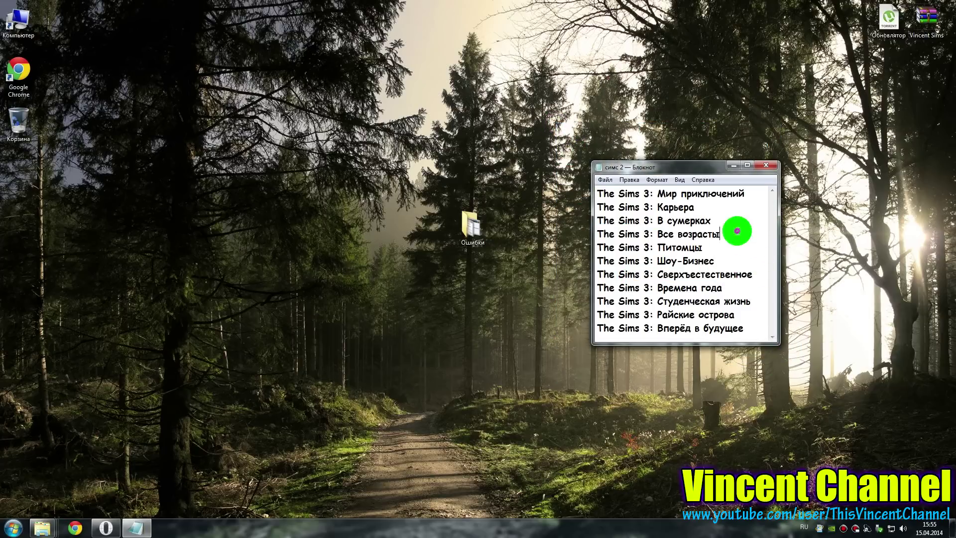
left_click(731, 212)
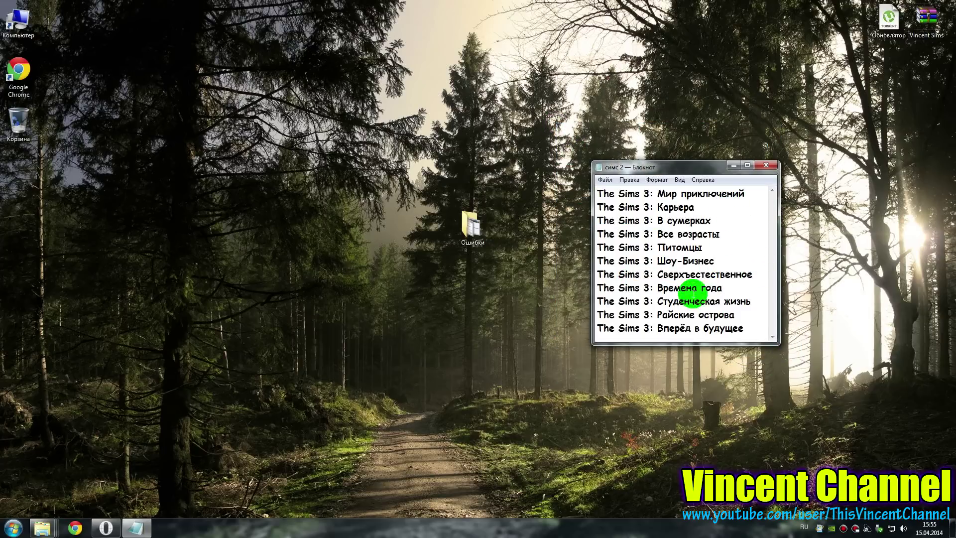
left_click_drag(756, 306, 597, 301)
left_click(722, 237)
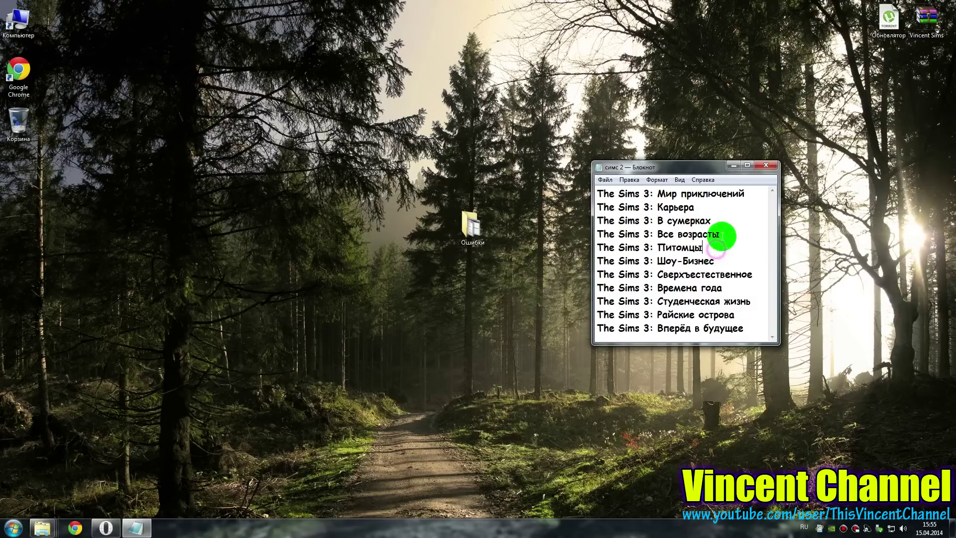
left_click_drag(712, 221, 572, 258)
left_click(732, 235)
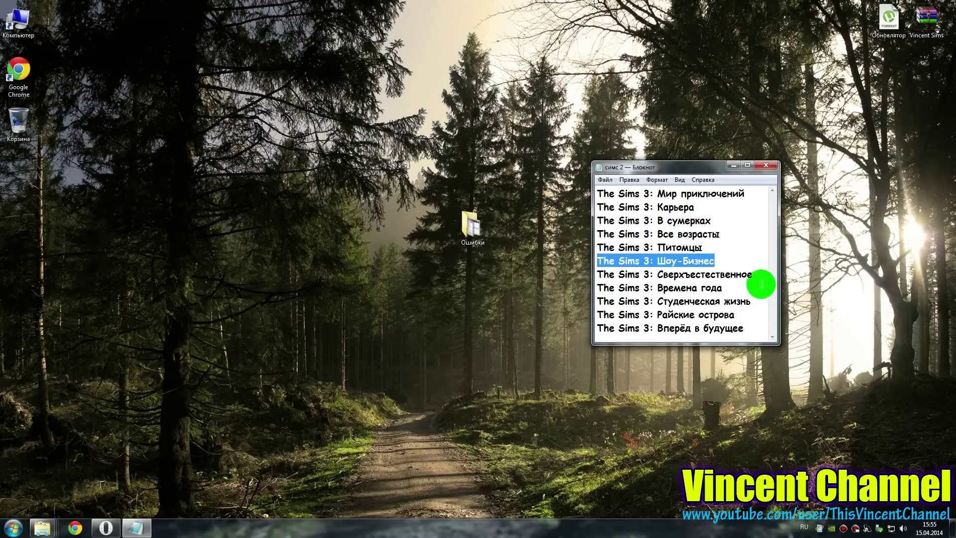
left_click_drag(755, 275, 595, 274)
left_click_drag(730, 288, 572, 286)
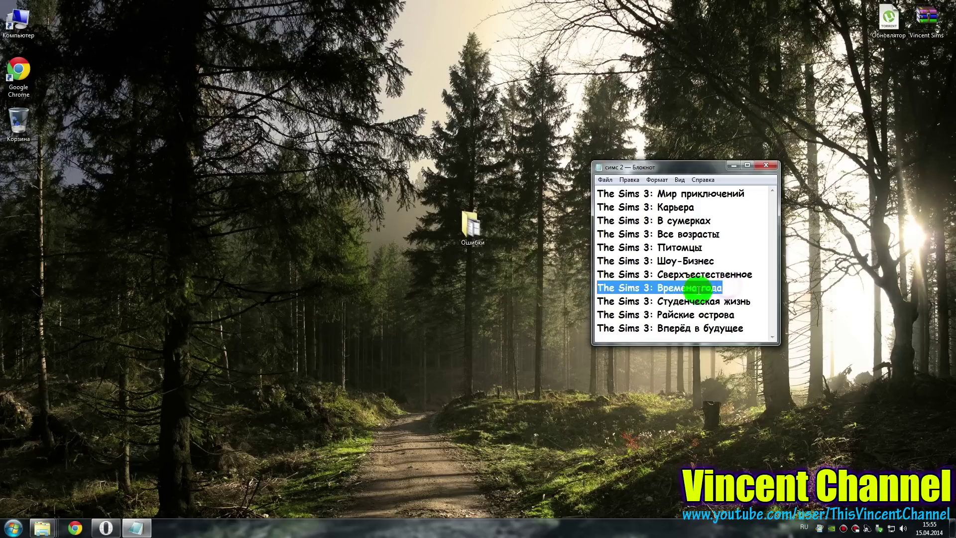
left_click_drag(759, 304, 608, 303)
left_click(719, 247)
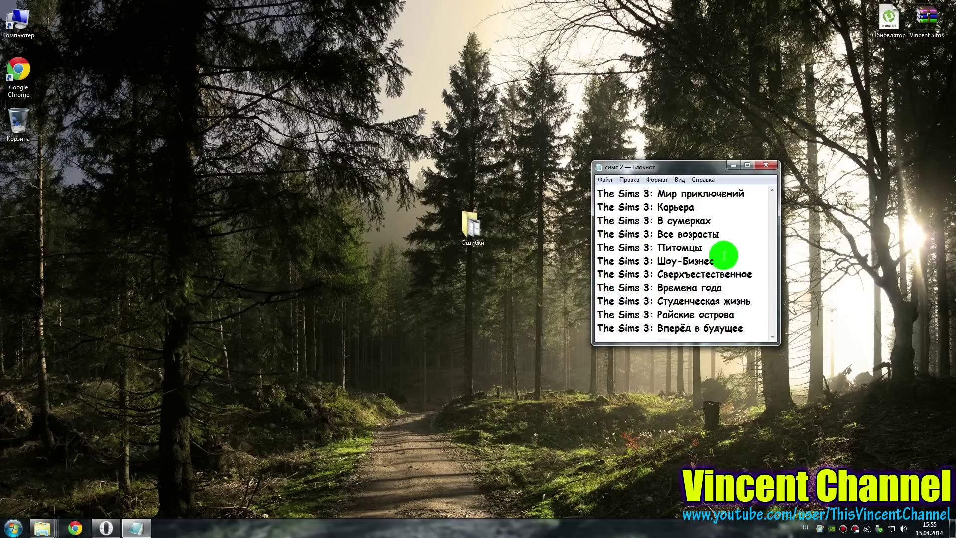
Compare the В сумерках, Питомцы, Шоу-Бизнес and Времена года entries in the expansion list, and minimise it.
left_click(742, 287)
left_click_drag(687, 288, 581, 284)
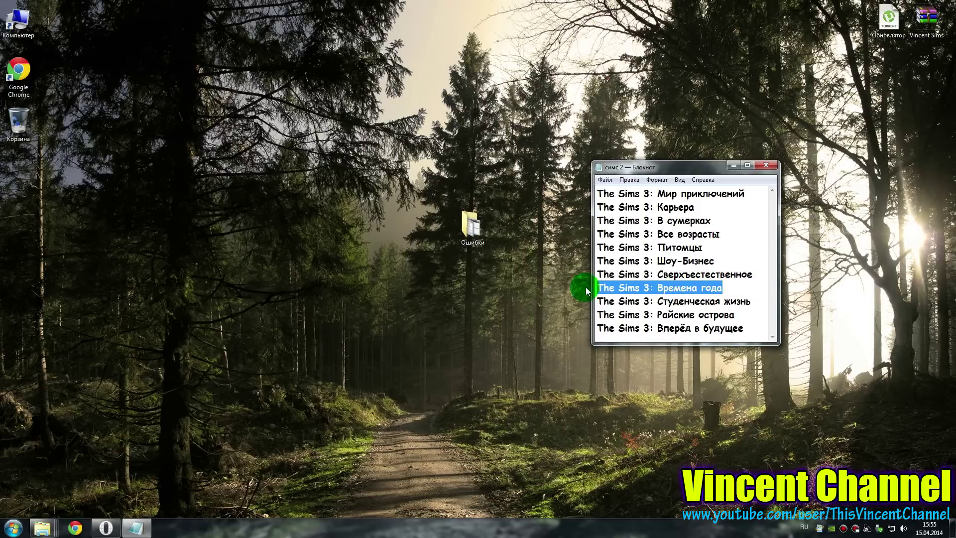
left_click_drag(723, 220, 591, 220)
left_click(724, 215)
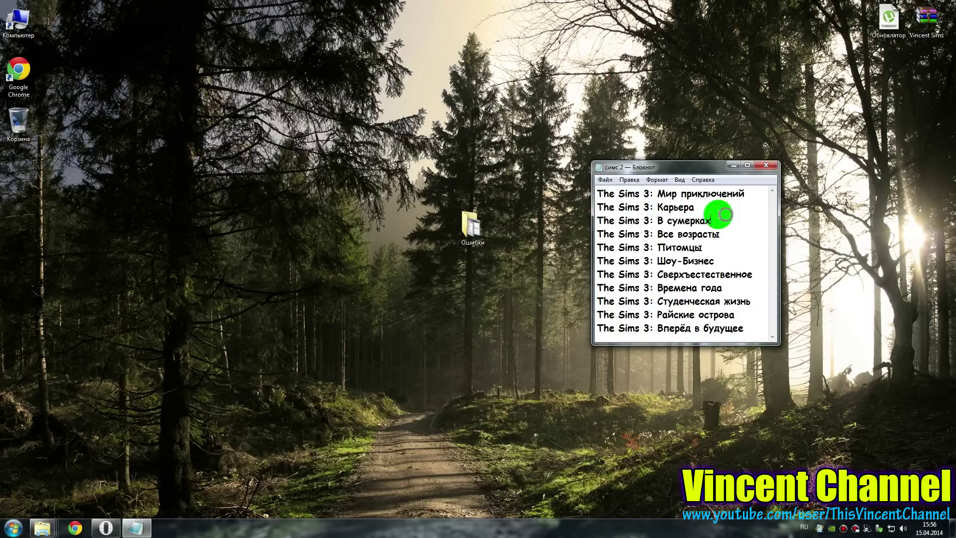
left_click_drag(725, 219, 595, 220)
left_click(704, 246)
left_click_drag(734, 287, 597, 288)
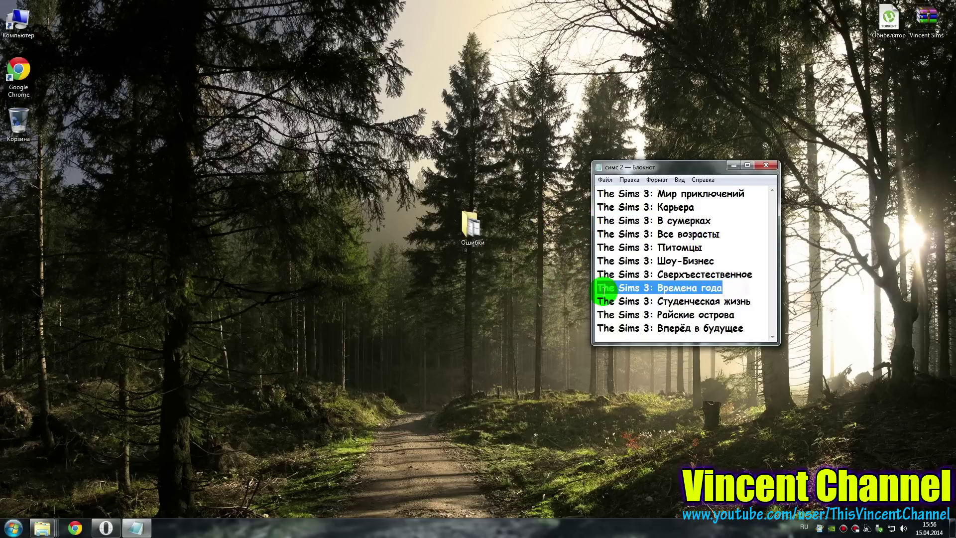
left_click(732, 285)
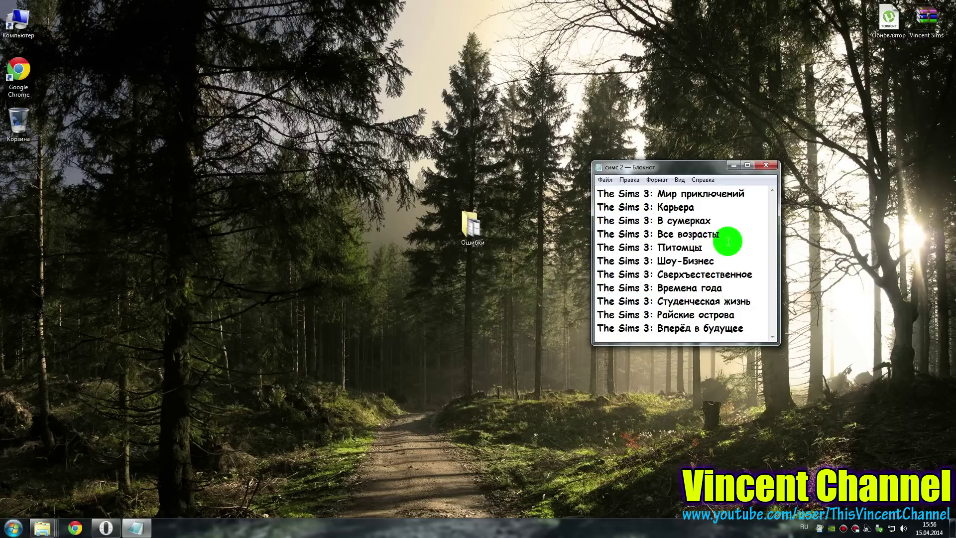
left_click_drag(728, 238, 598, 247)
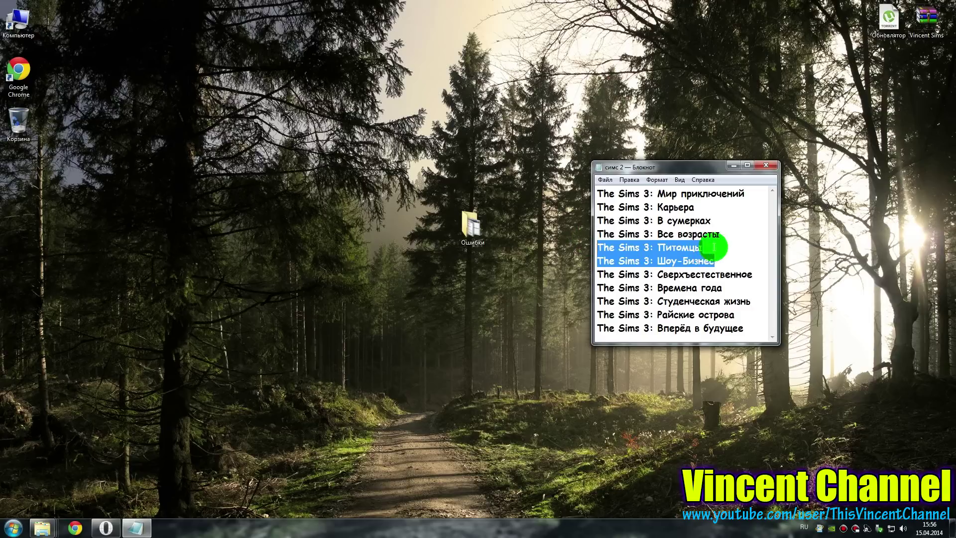
left_click(714, 247)
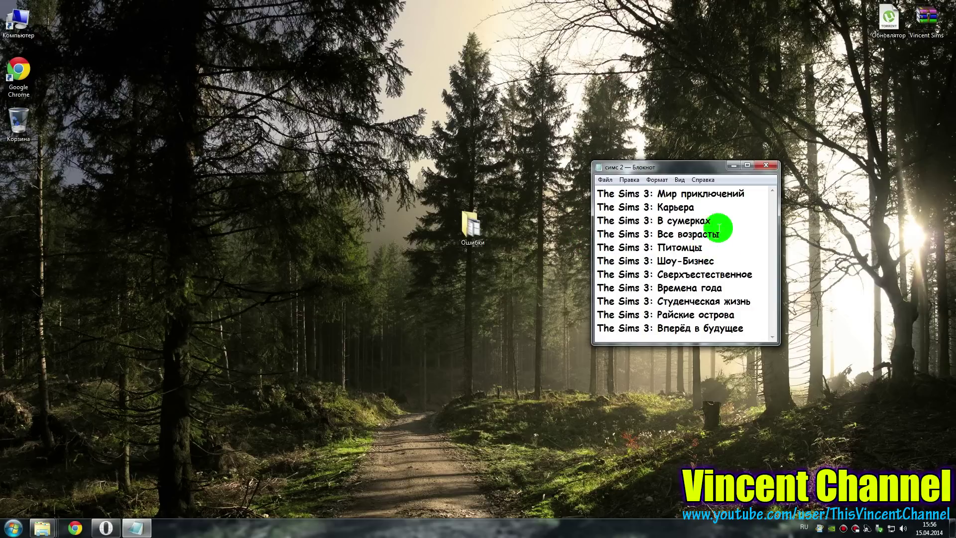
left_click(733, 165)
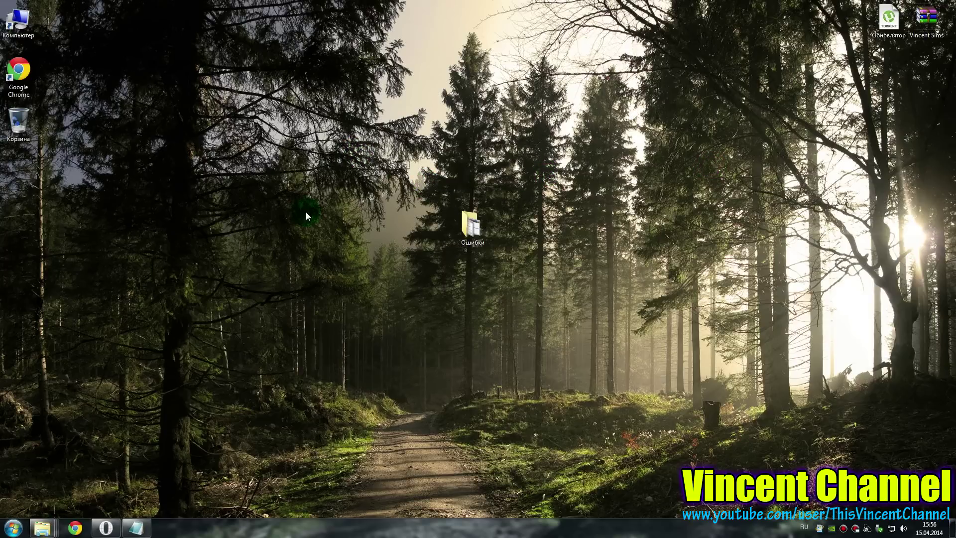
Bring up the Electronic Arts folder window and move it fully into view on the desktop.
mouse_move(44, 529)
left_click(144, 467)
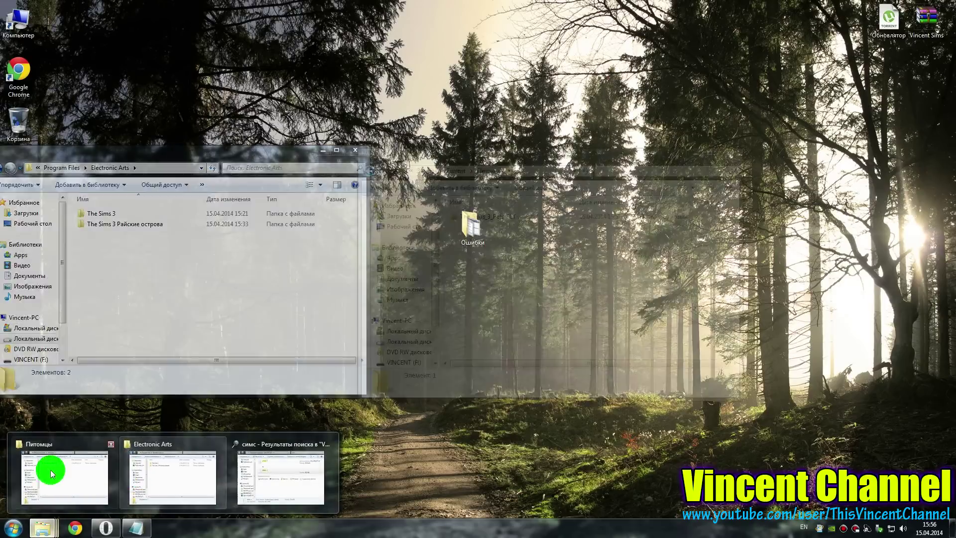
left_click_drag(209, 150, 313, 129)
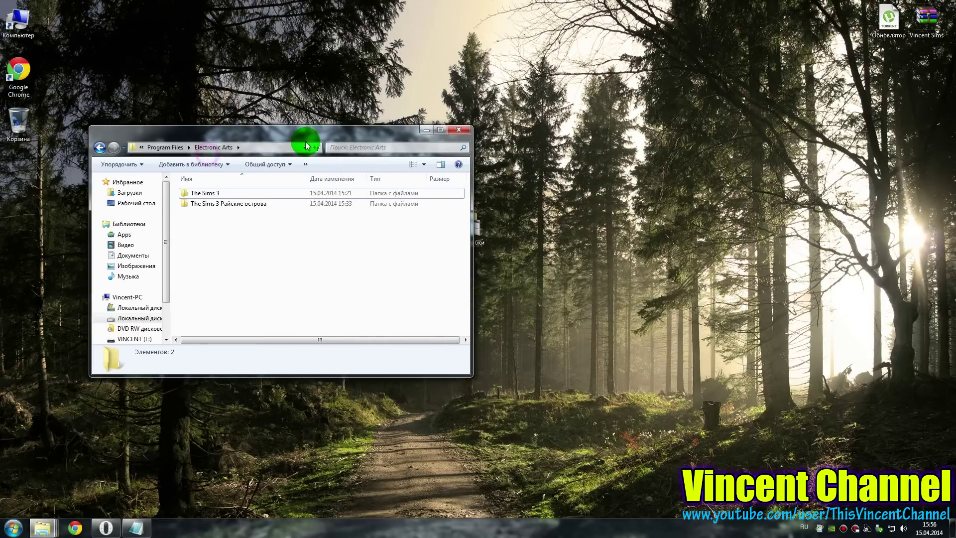
key("alt+shift")
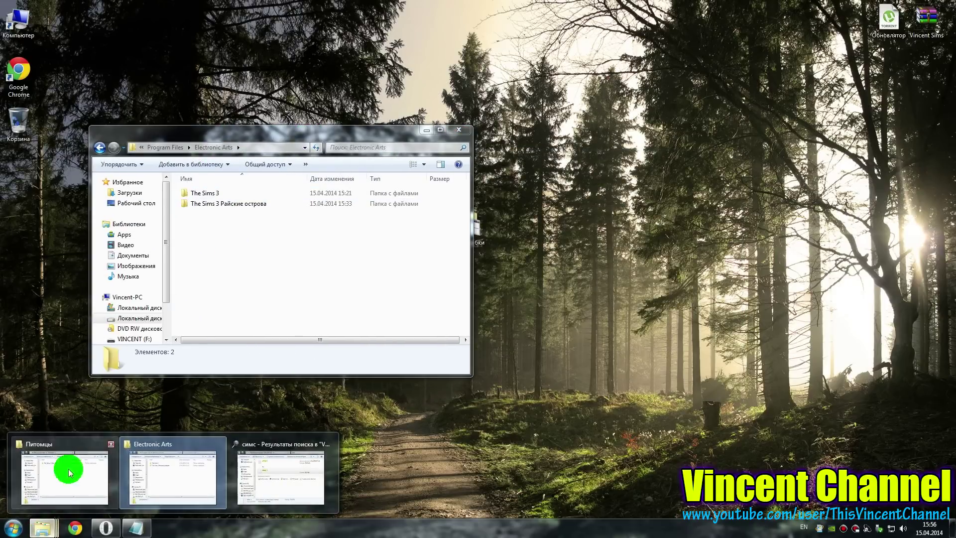
Reopen the expansion list in Notepad beside the folder and point out the Питомцы and Райские острова entries.
left_click(136, 528)
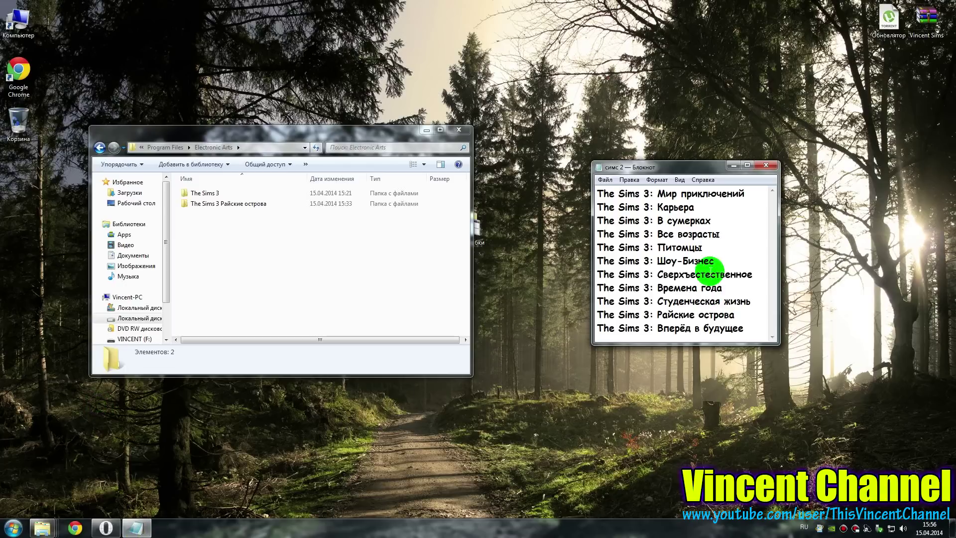
mouse_move(597, 247)
left_mouse_down()
mouse_move(714, 247)
mouse_move(587, 245)
left_mouse_up()
left_click(714, 246)
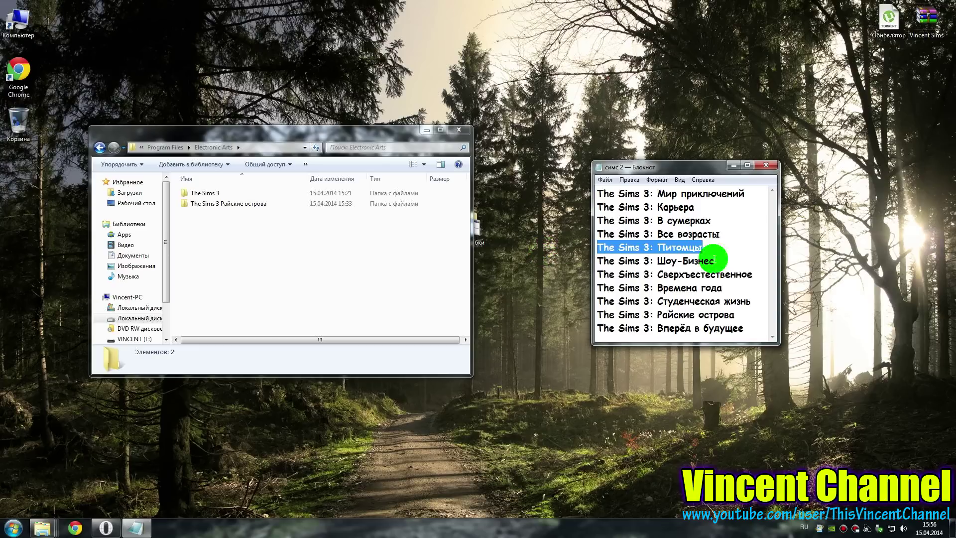
left_click(735, 245)
mouse_move(745, 313)
left_mouse_down()
mouse_move(591, 315)
mouse_move(746, 311)
left_mouse_up()
mouse_move(43, 527)
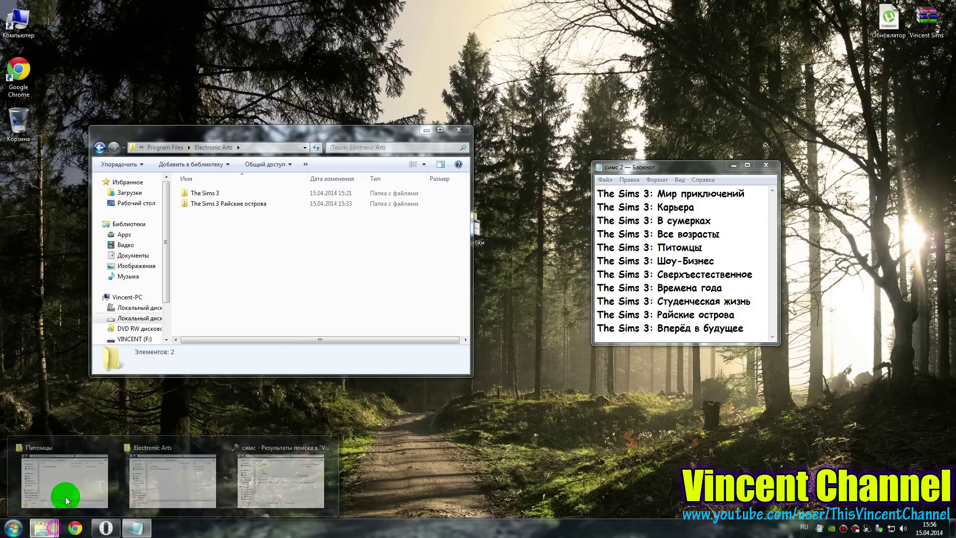
Copy TS3W and TSLHost.dll from the Питомцы download's The_Sims_3_Pets-FLT\flt-ts3p\Fairlight\Game\Bin folder.
left_click(47, 478)
double_click(486, 216)
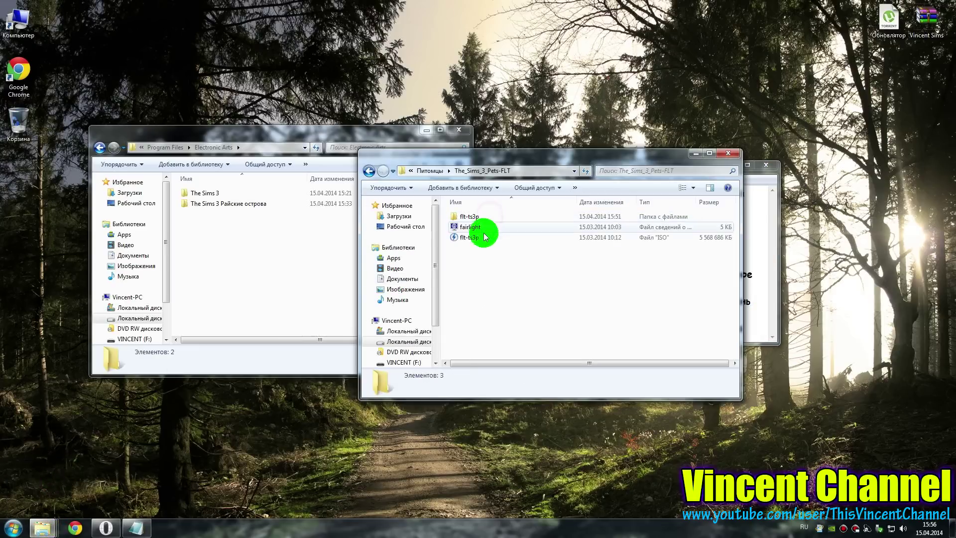
double_click(477, 216)
double_click(478, 247)
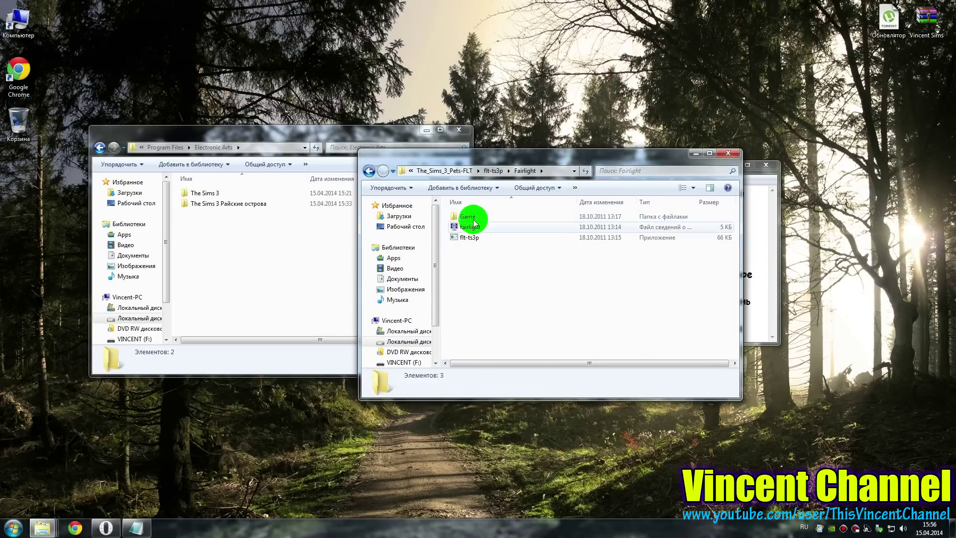
double_click(470, 215)
double_click(471, 216)
left_click_drag(476, 267, 427, 118)
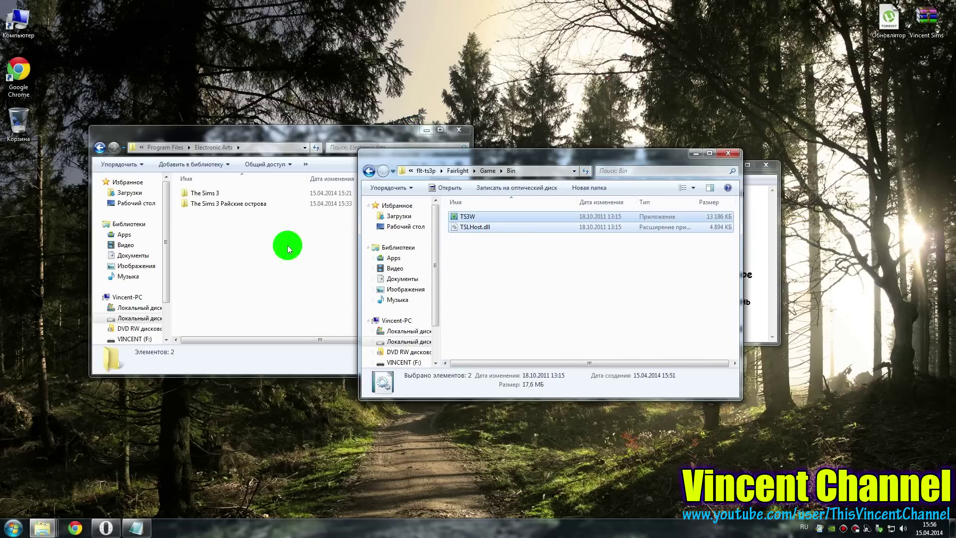
Paste the copied files into Electronic Arts\The Sims 3\Game\Bin, replacing the existing versions.
left_click(262, 241)
left_click(225, 192)
double_click(225, 193)
double_click(209, 193)
double_click(207, 193)
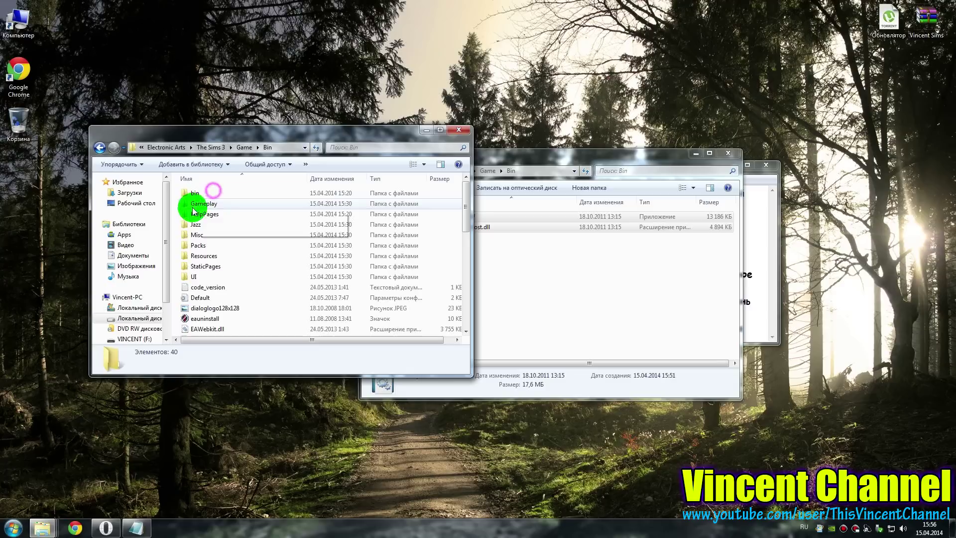
key("ctrl+v")
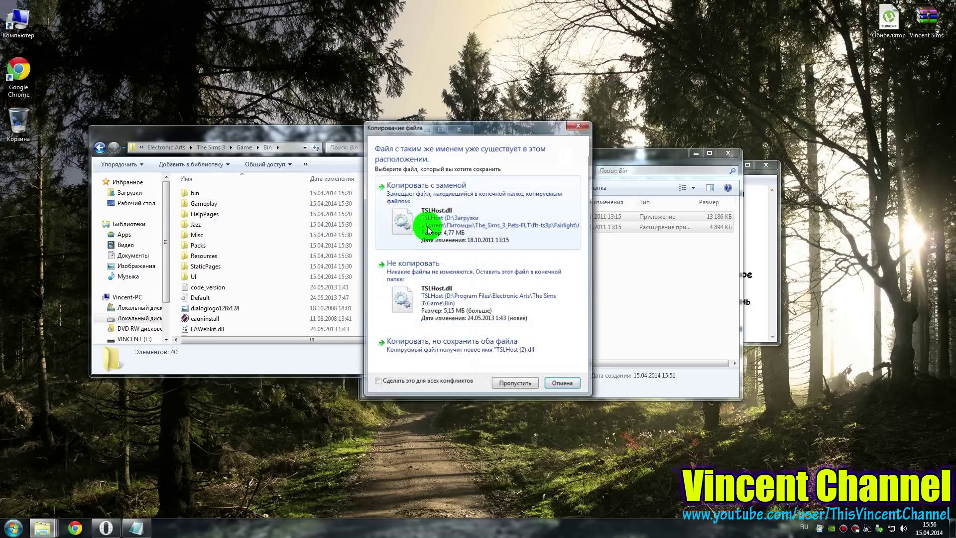
left_click(427, 222)
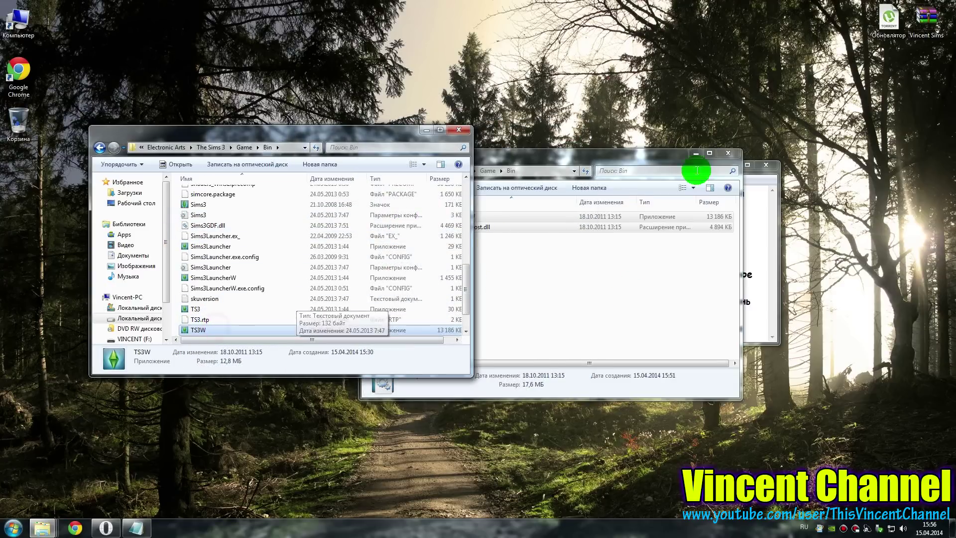
Minimise both Bin folder windows and reposition the Notepad expansion list.
left_click(695, 153)
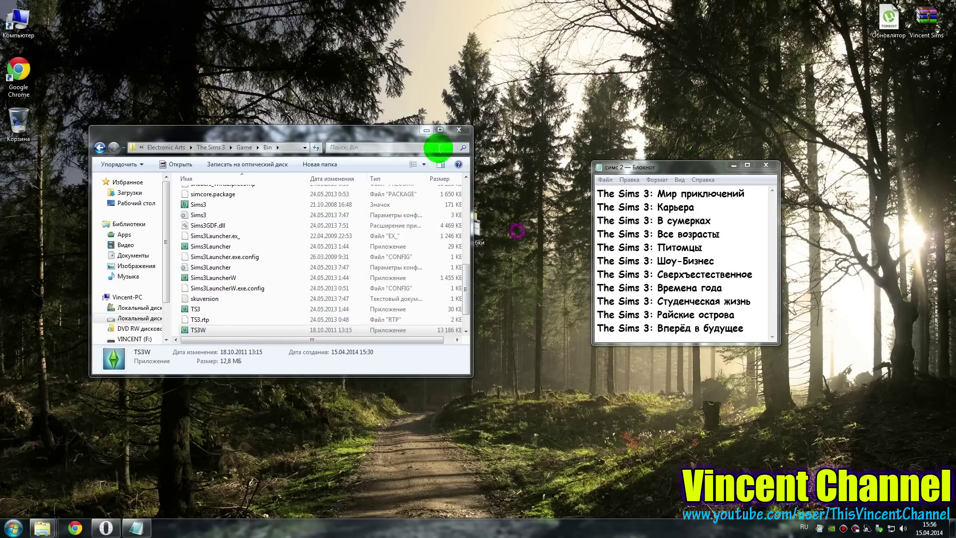
left_click(427, 129)
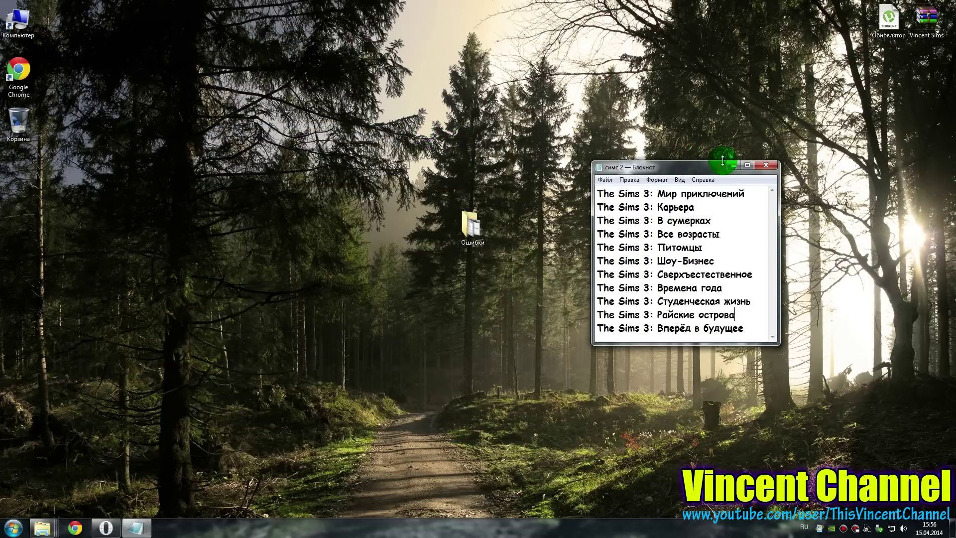
left_click_drag(658, 167, 660, 134)
left_click_drag(536, 157, 396, 268)
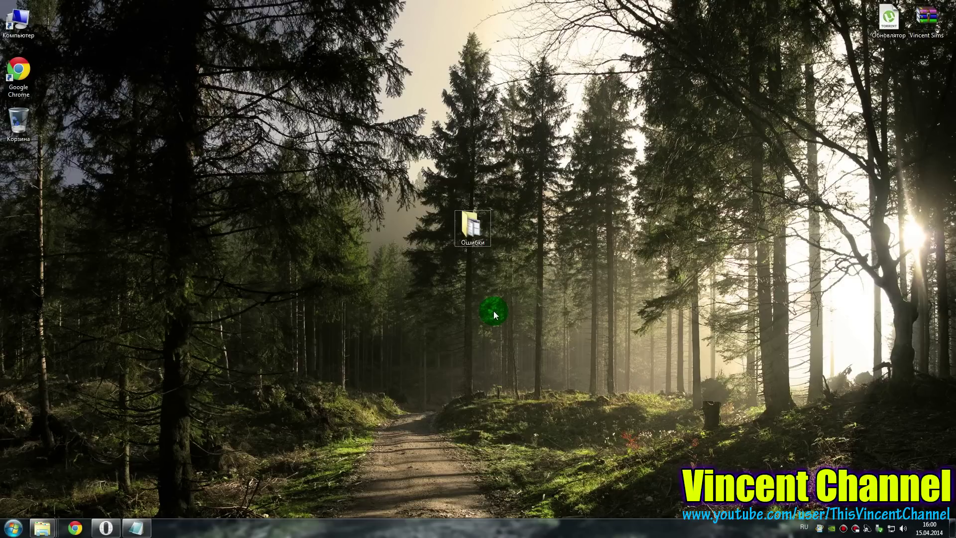
Switch to Opera, look through the Vincent Channel VK group page, and reload it.
left_click(104, 527)
left_click(181, 416)
left_click(181, 417)
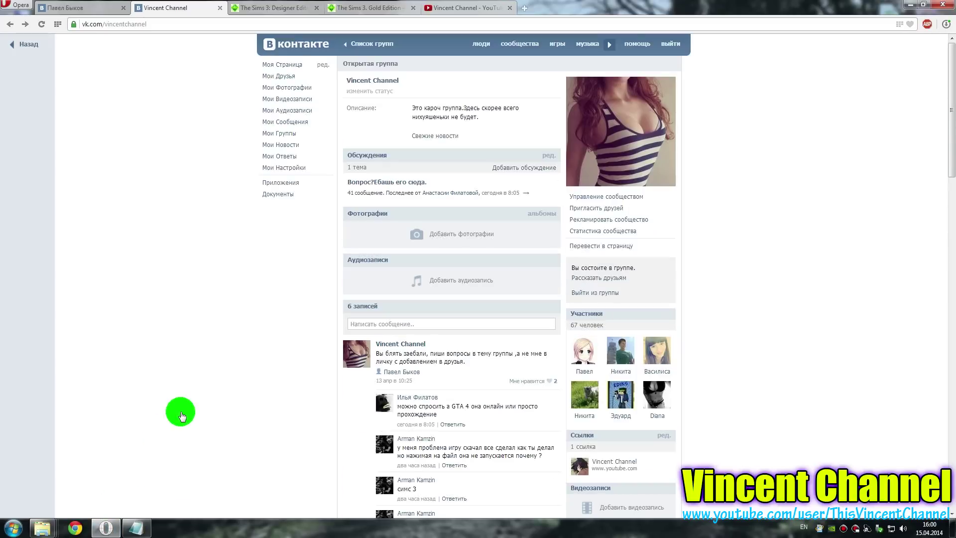
left_click(181, 416)
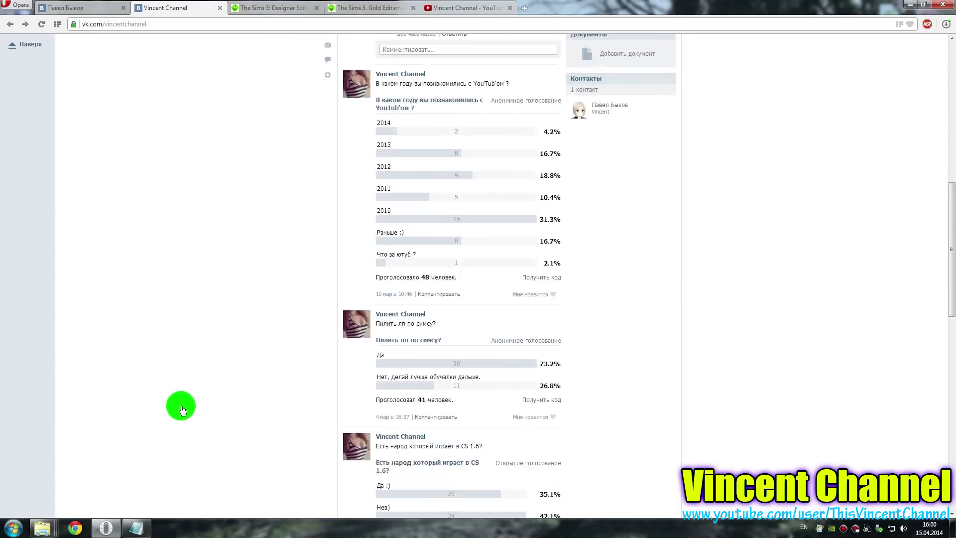
left_click(188, 410)
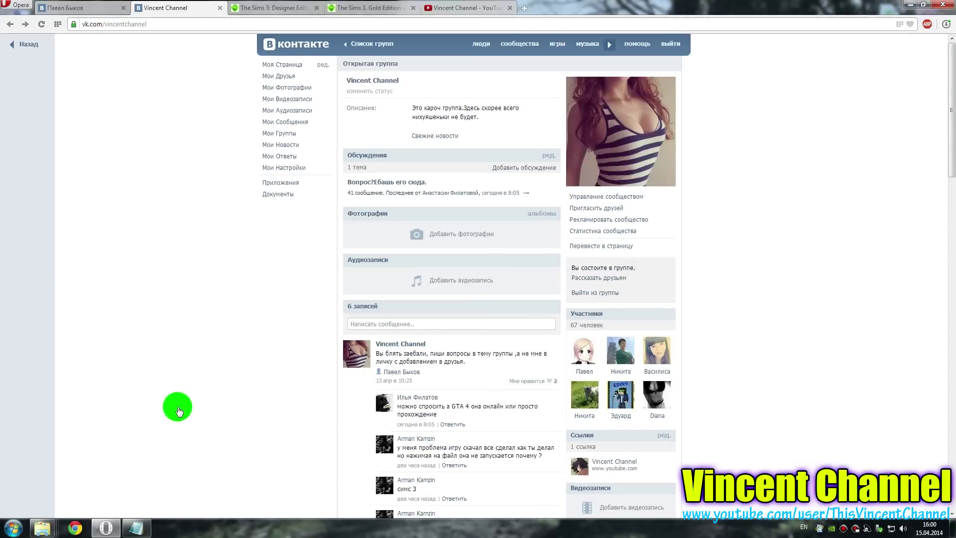
left_click(42, 24)
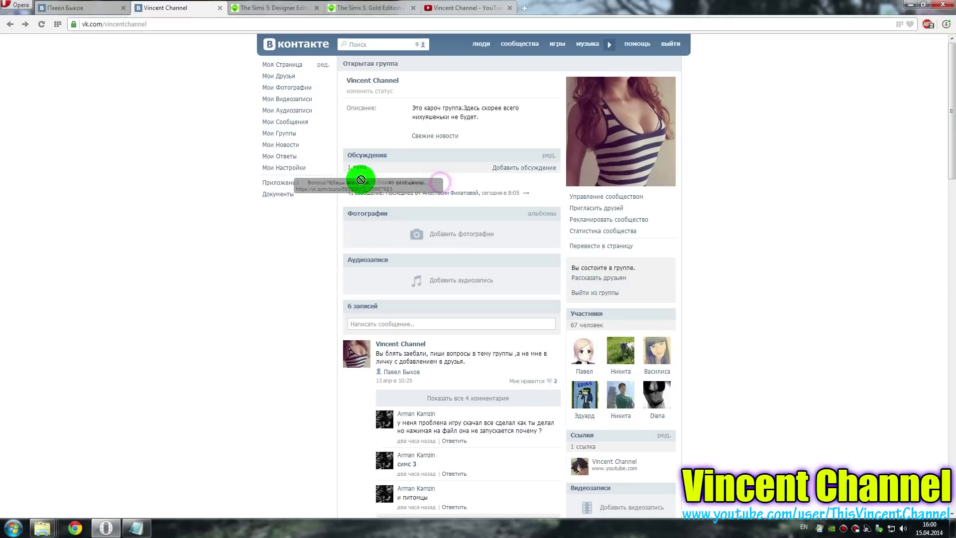
View the channel owner's VK profile, return to the Vincent Channel group, and open its question discussion topic.
left_click(103, 12)
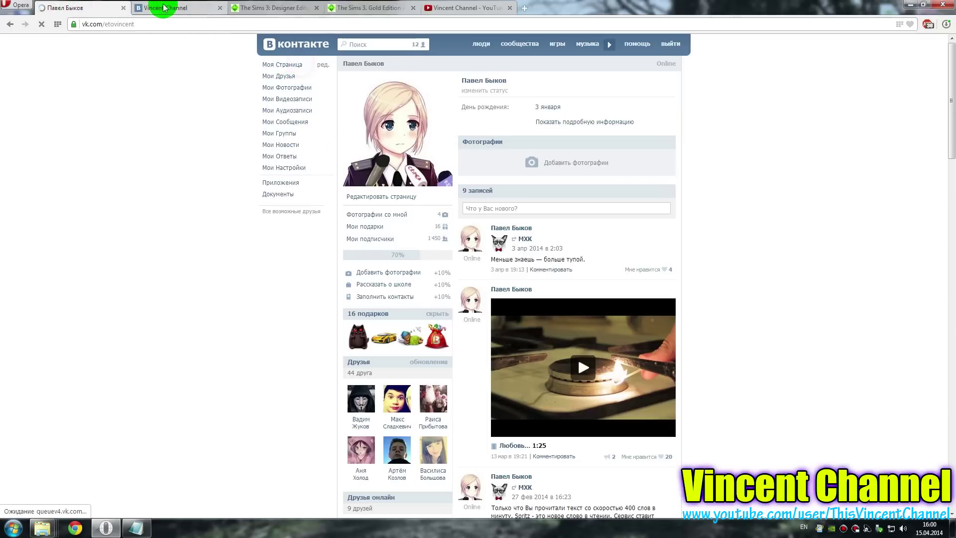
left_click(181, 7)
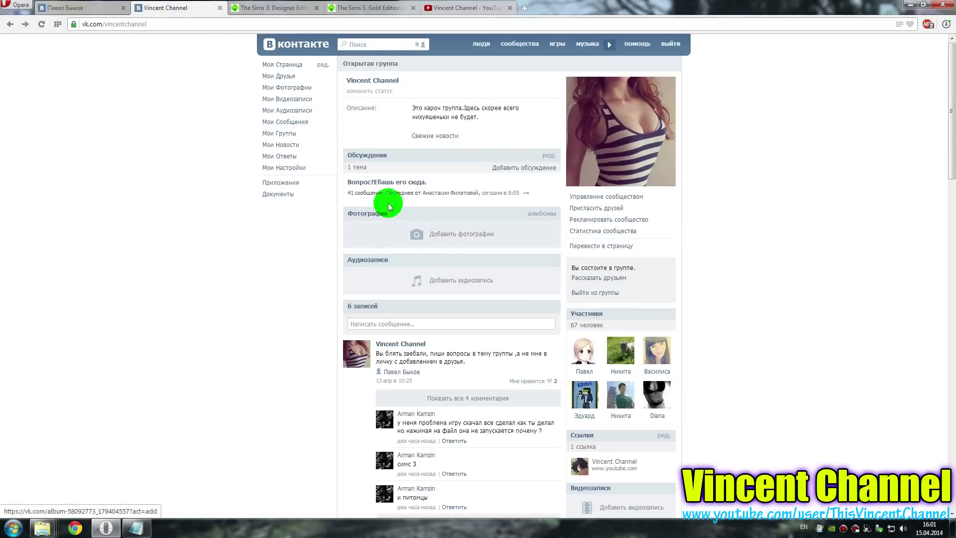
left_click(406, 182)
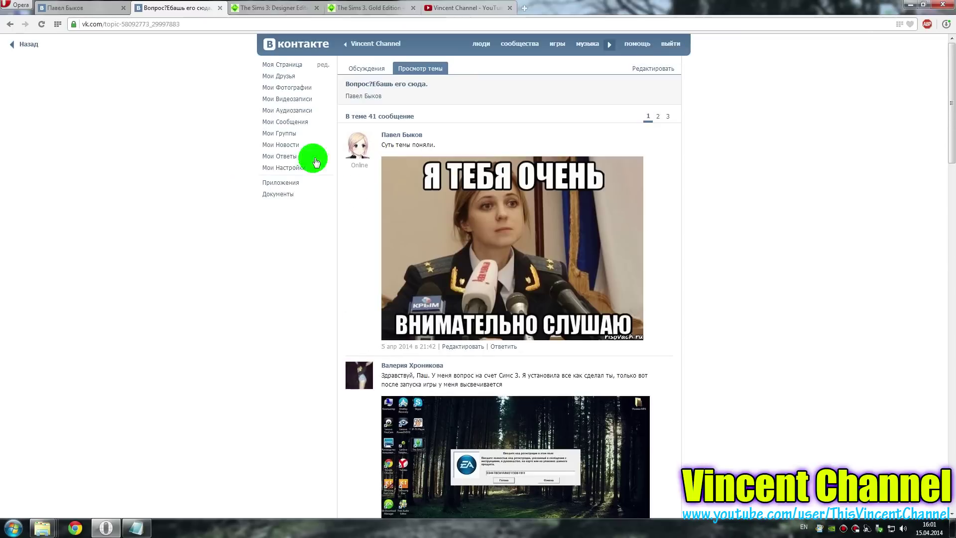
Return from the discussion topic to the Vincent Channel group page and look through its posts and community details.
left_click(377, 43)
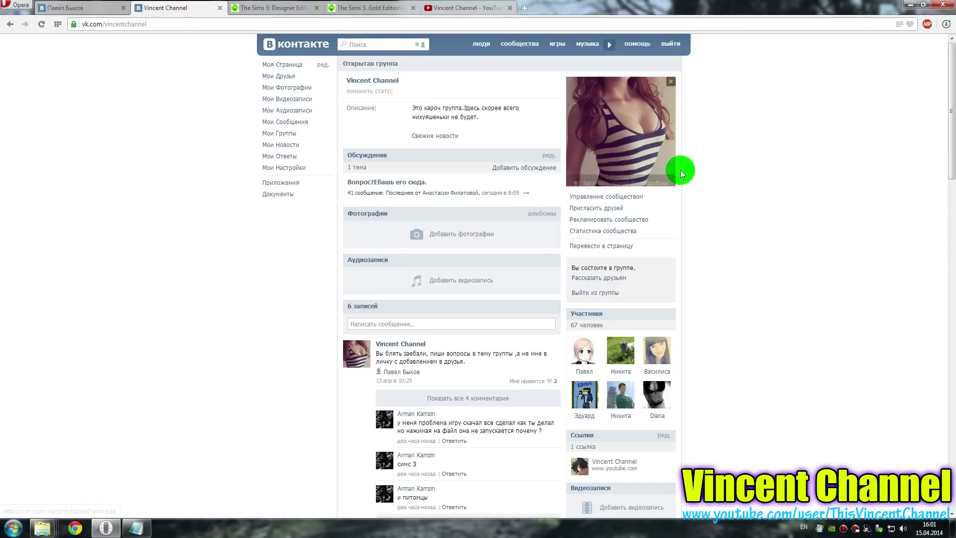
scroll(746, 126, "down", 9)
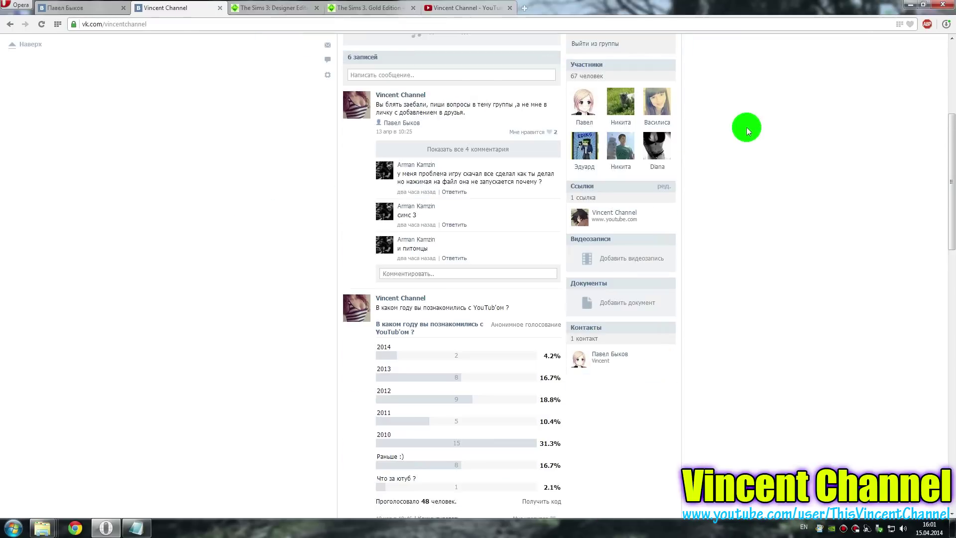
scroll(746, 127, "up", 9)
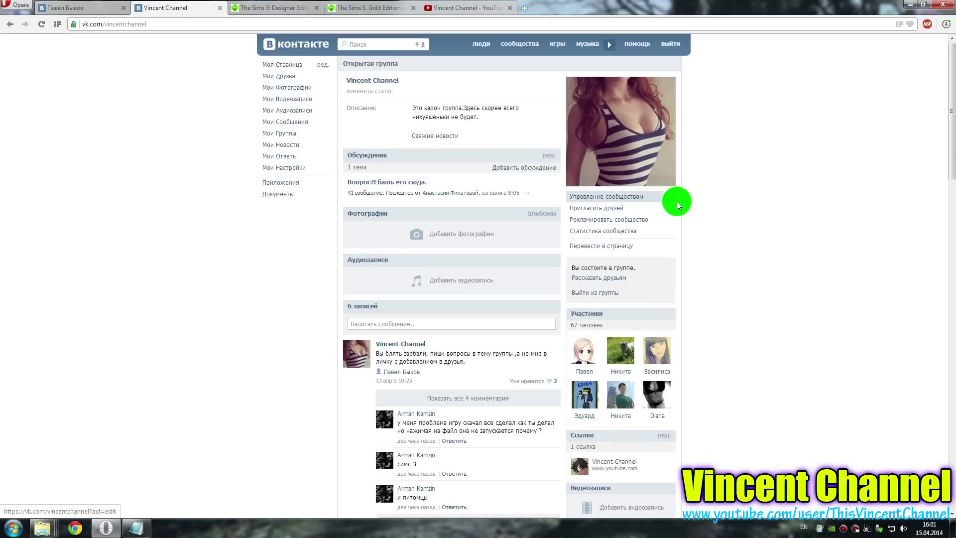
scroll(309, 267, "down", 10)
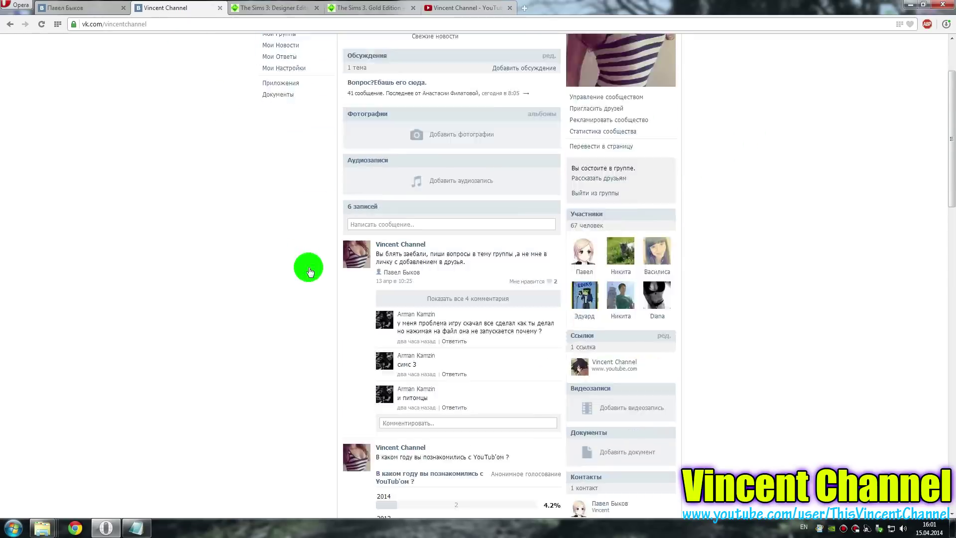
scroll(262, 298, "up", 10)
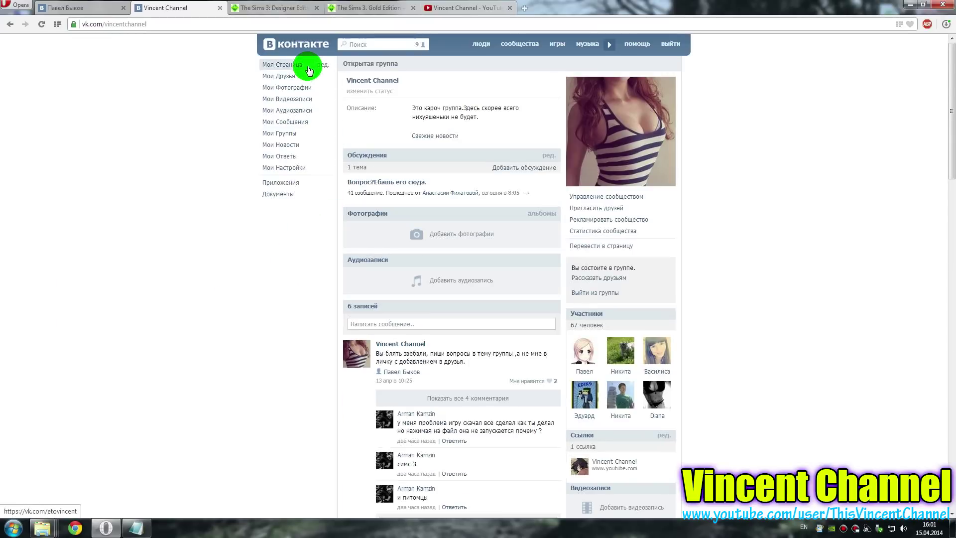
Switch to the Vincent Channel YouTube page, highlight the subscriber count above the banner, and clear the selection.
left_click(464, 8)
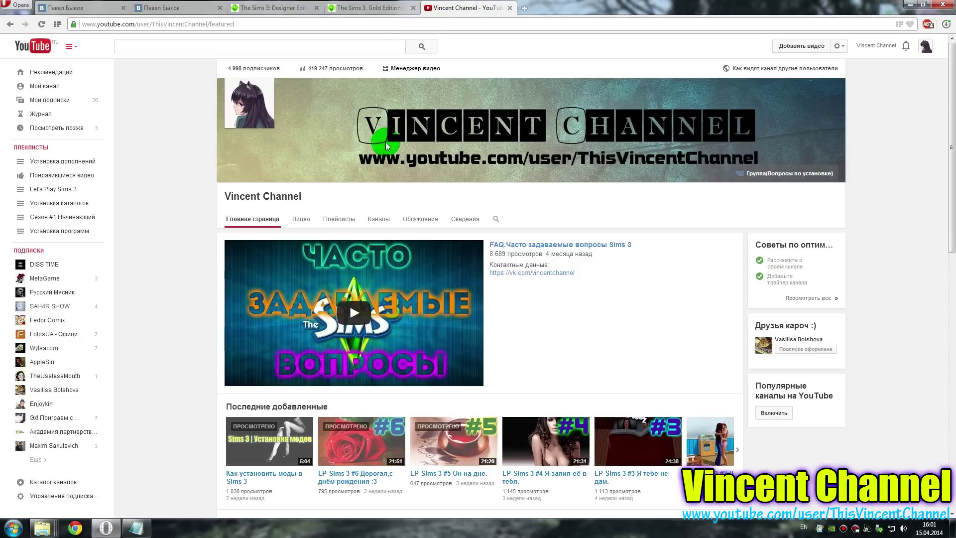
left_click(199, 65)
left_click_drag(219, 63, 284, 64)
left_click(849, 314)
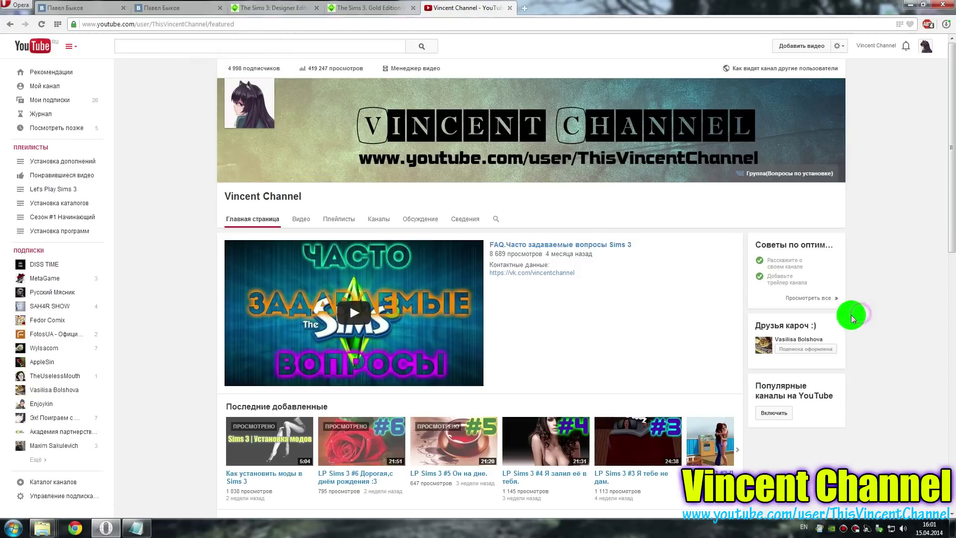